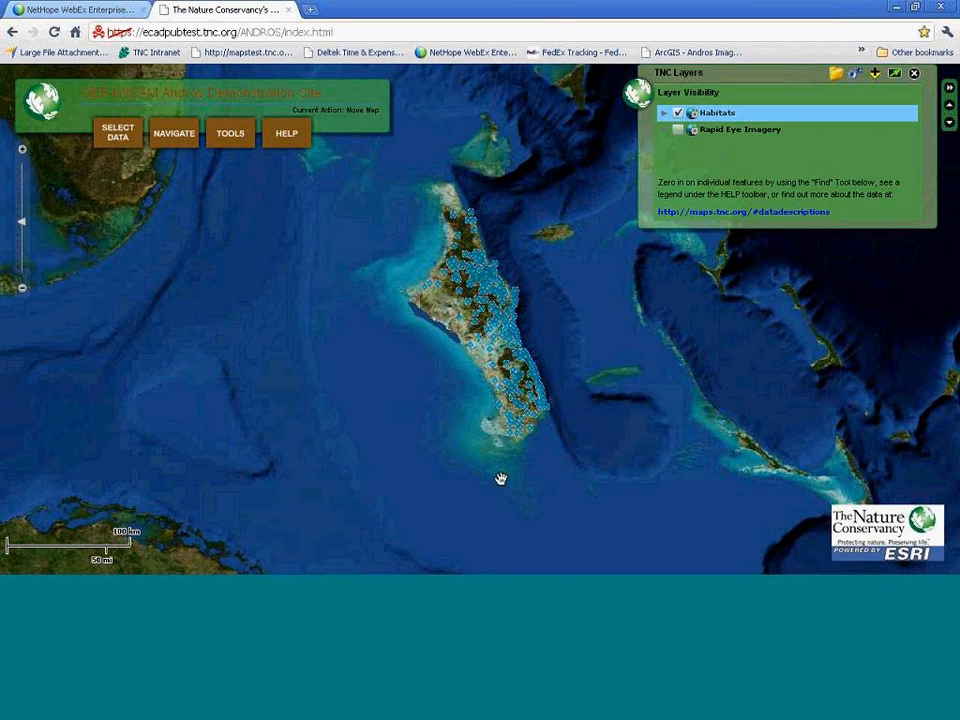
# - Switch the base map first to Shaded Relief Base Map and finally to Street Base Map
pyautogui.click(120, 140)
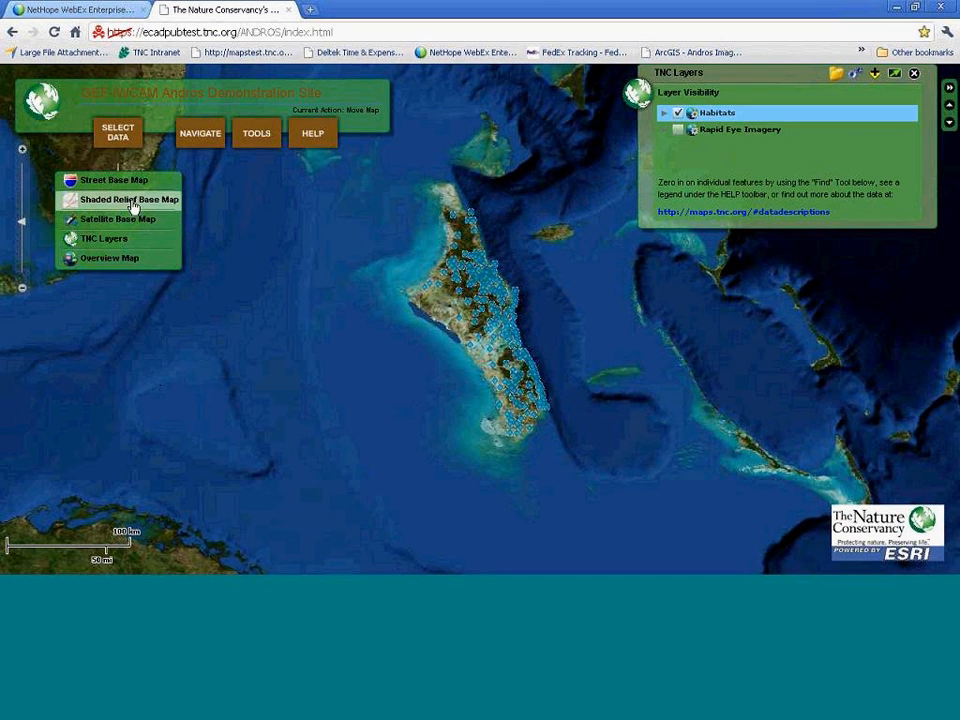
pyautogui.click(133, 203)
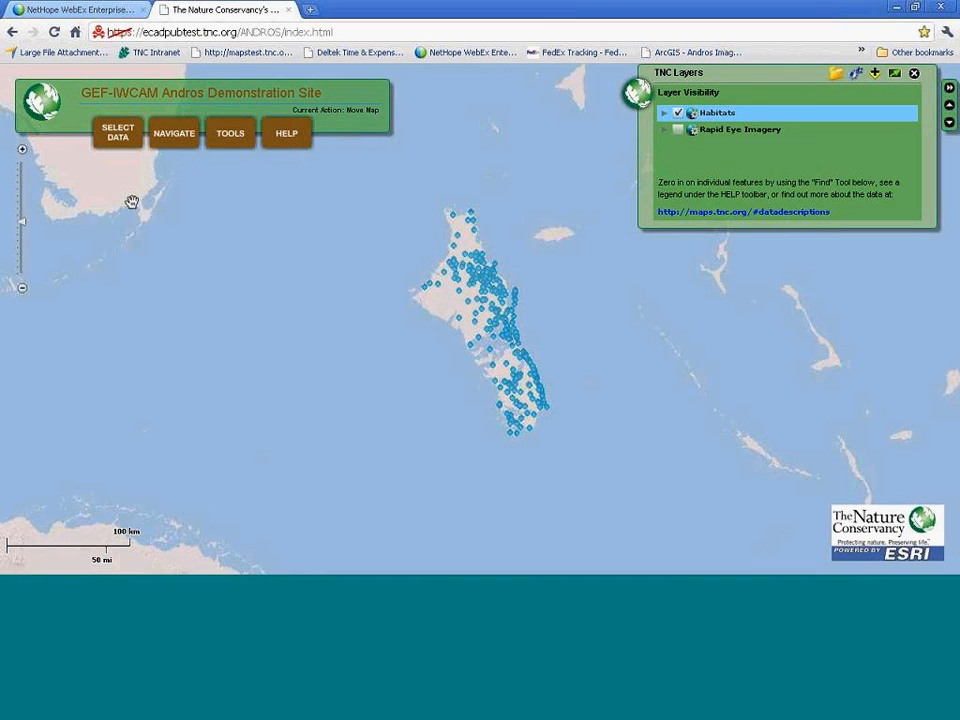
pyautogui.moveTo(117, 133)
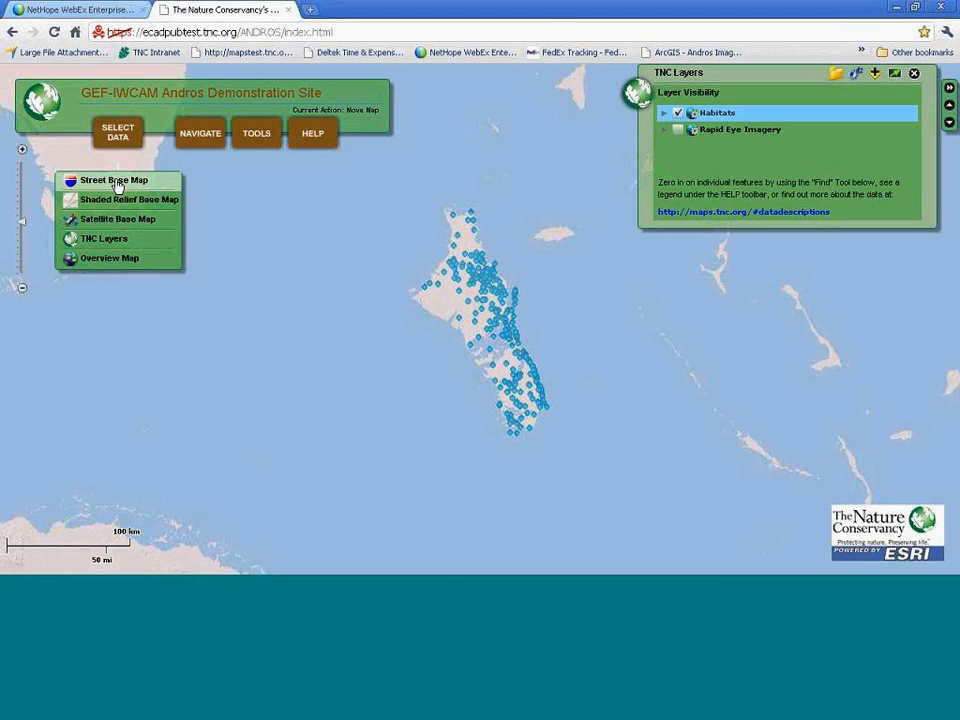
pyautogui.click(117, 181)
# - Zoom in on Andros Island with the Zoom In tool and pan the map south to the Kemps Bay area
pyautogui.moveTo(172, 135)
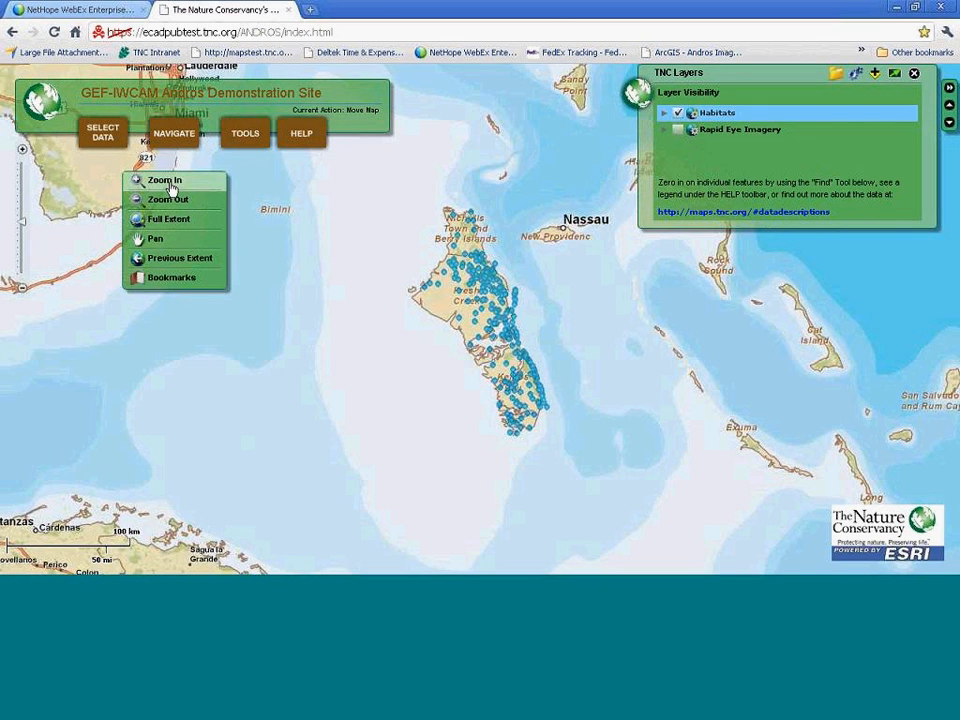
pyautogui.click(170, 184)
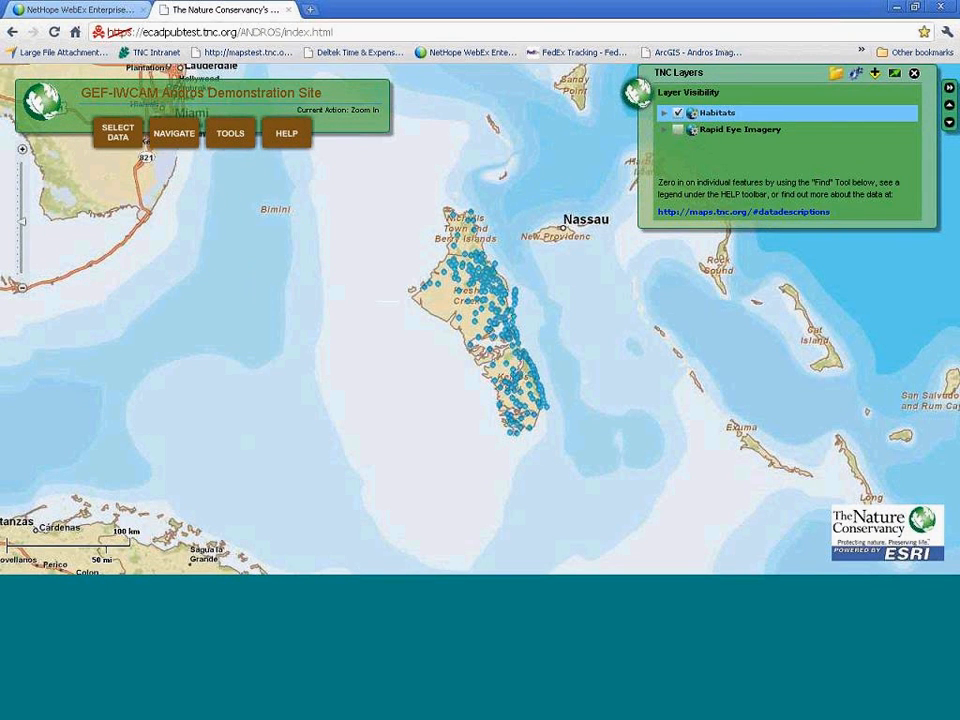
pyautogui.moveTo(376, 278); pyautogui.dragTo(376, 278)
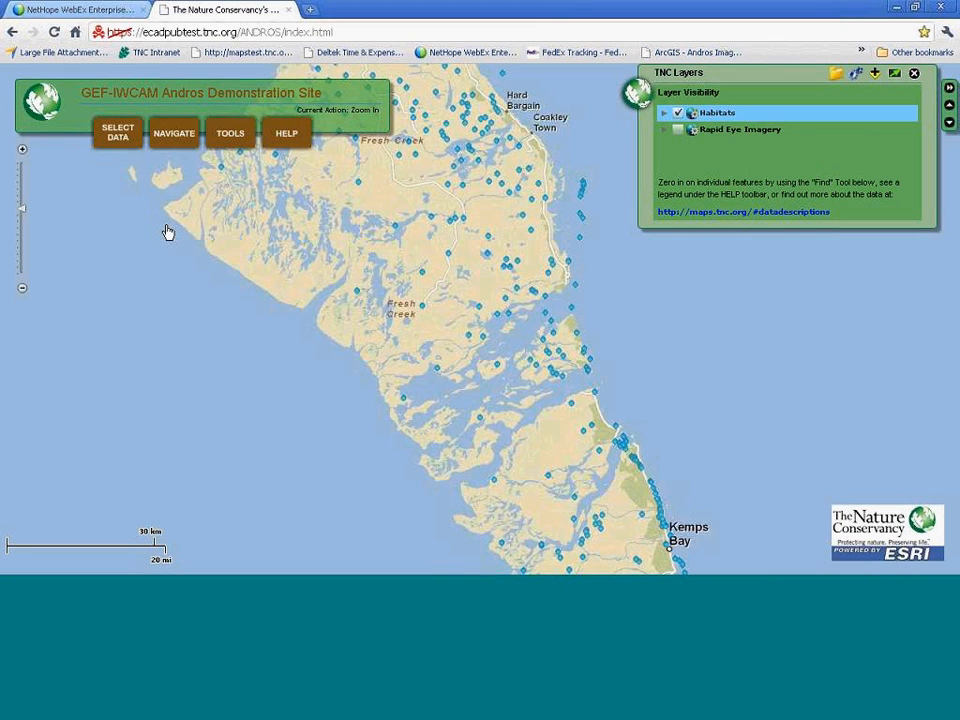
pyautogui.moveTo(172, 141)
pyautogui.click(168, 229)
pyautogui.moveTo(599, 380); pyautogui.dragTo(453, 242)
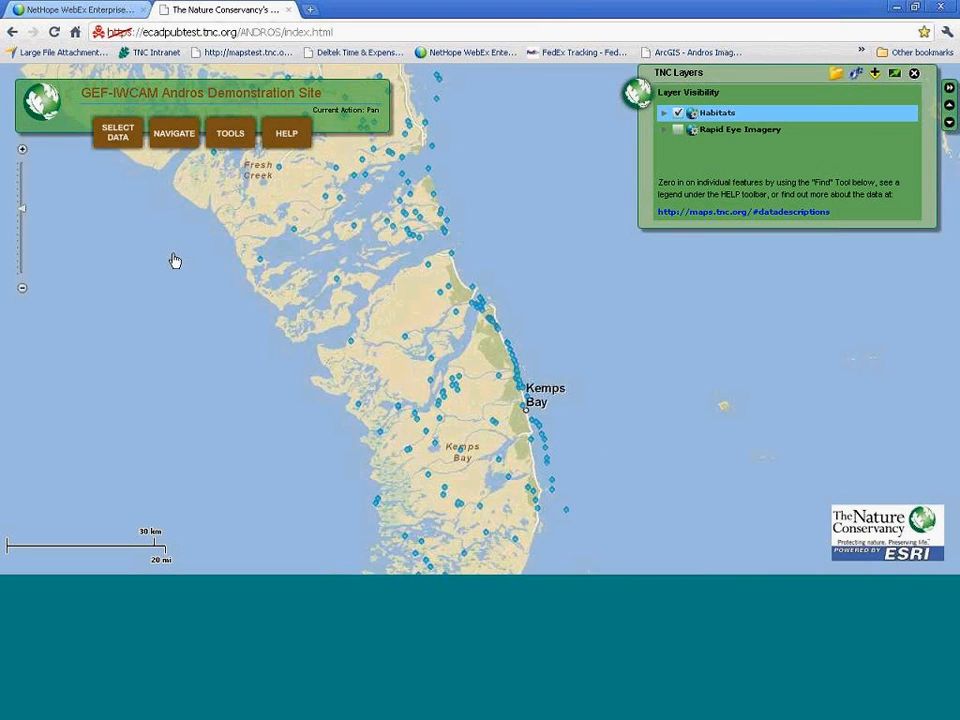
# - Open the map bookmarks and go to the saved "Meaure Bluehole" location
pyautogui.moveTo(174, 133)
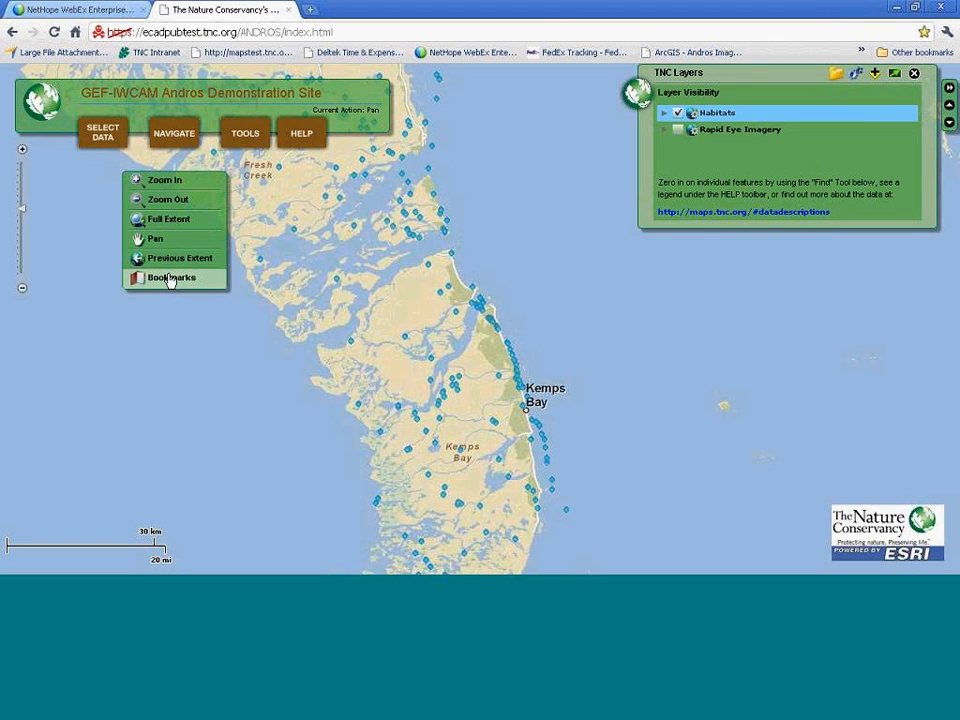
pyautogui.click(171, 279)
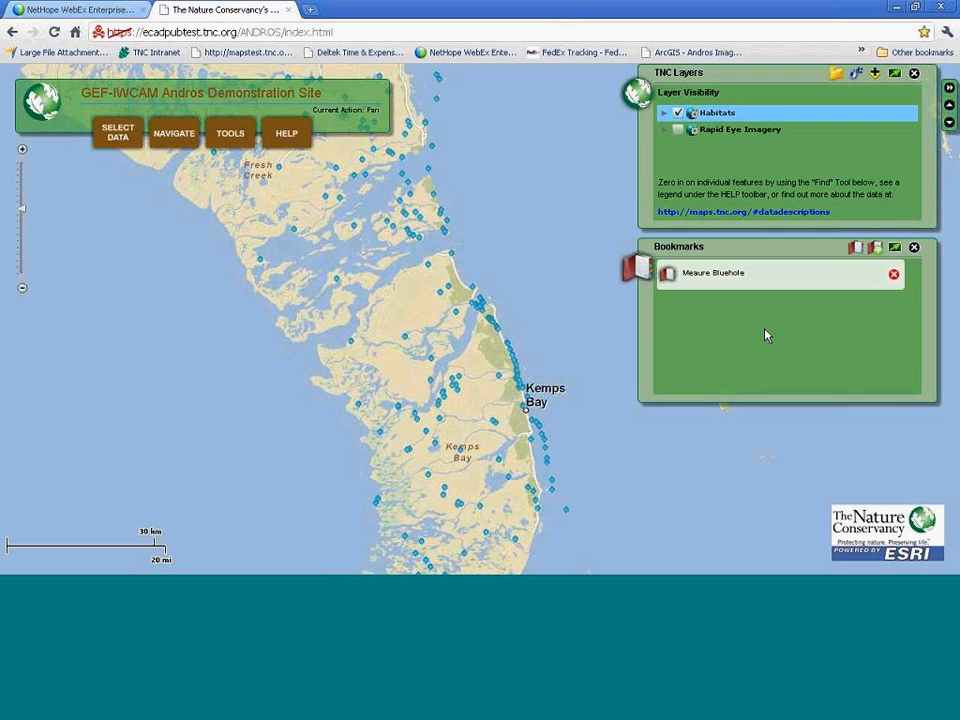
pyautogui.click(714, 274)
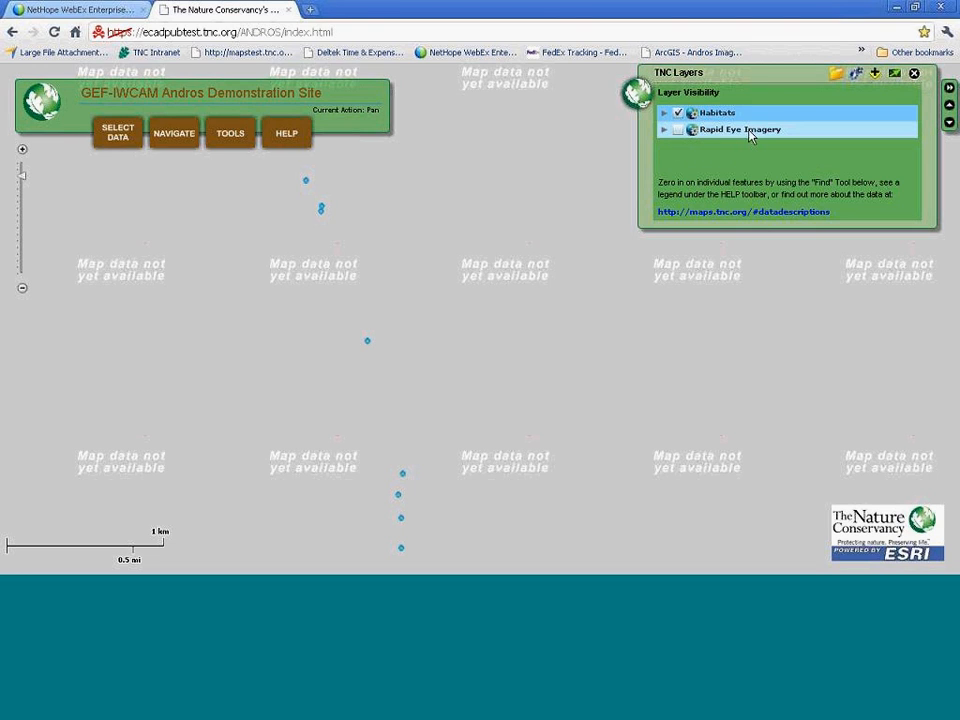
# - Turn on the Rapid Eye Imagery layer, try its transparency slider and return it to the maximum, and go back to layer visibility
pyautogui.click(677, 130)
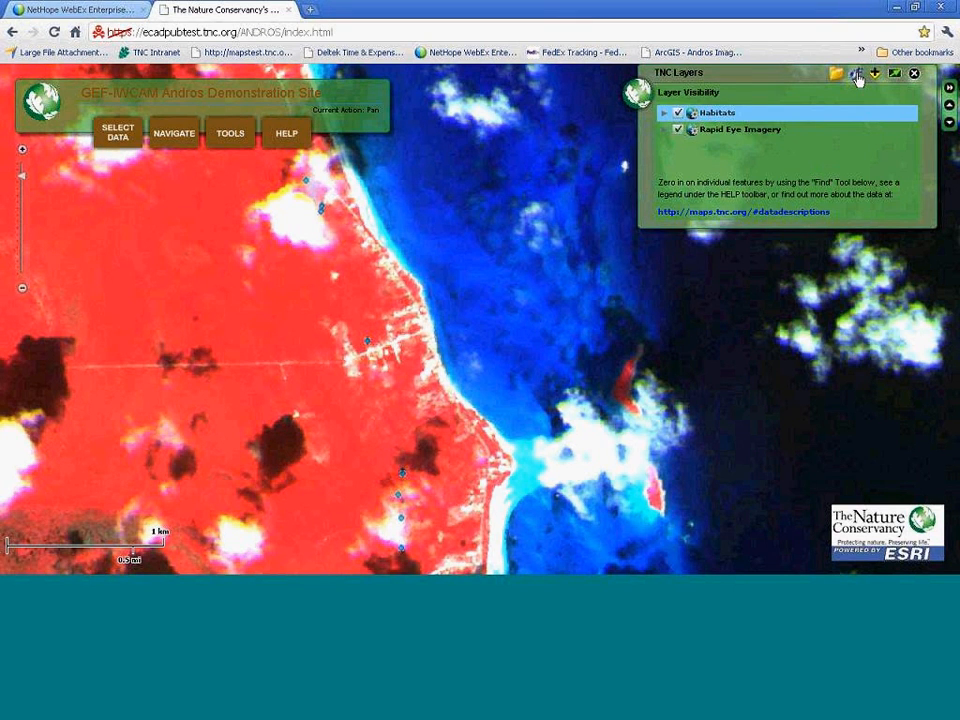
pyautogui.click(857, 79)
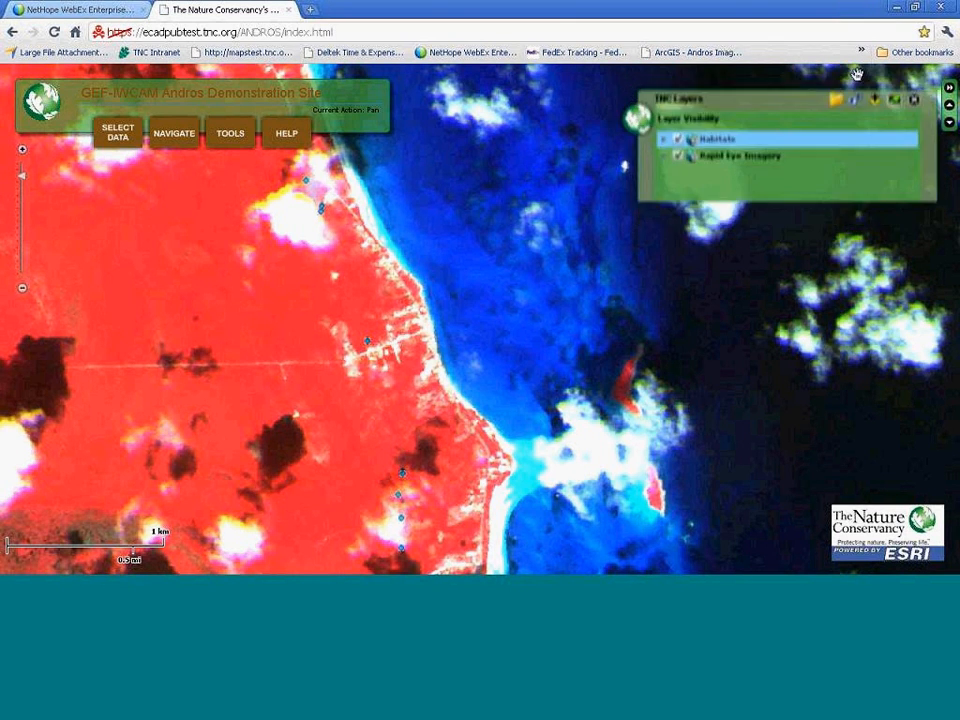
pyautogui.moveTo(851, 160); pyautogui.dragTo(841, 166)
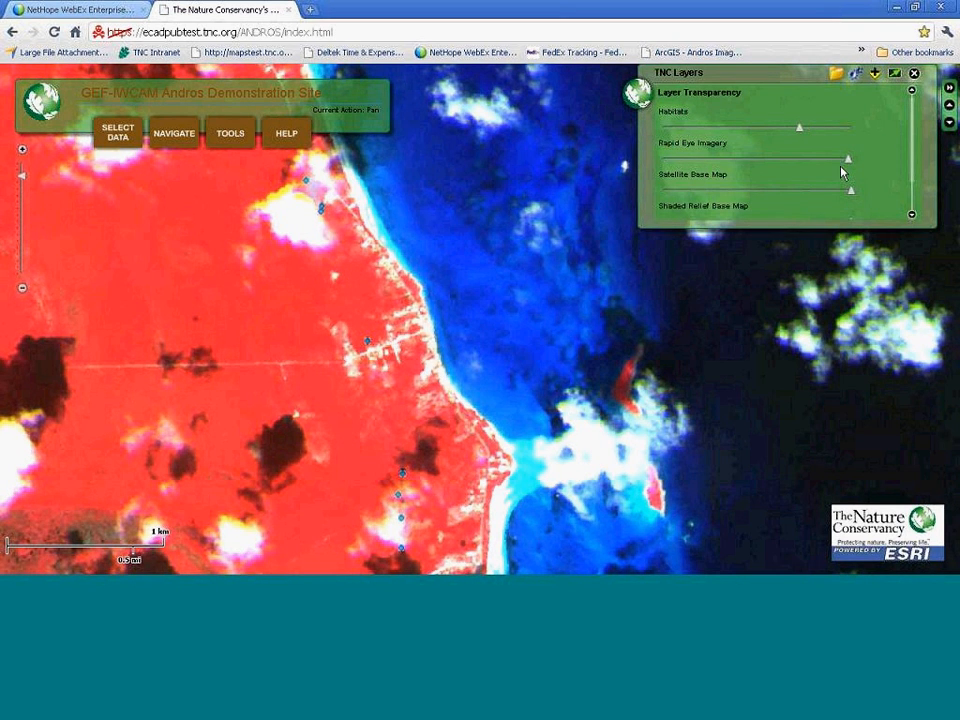
pyautogui.moveTo(841, 172); pyautogui.dragTo(852, 163)
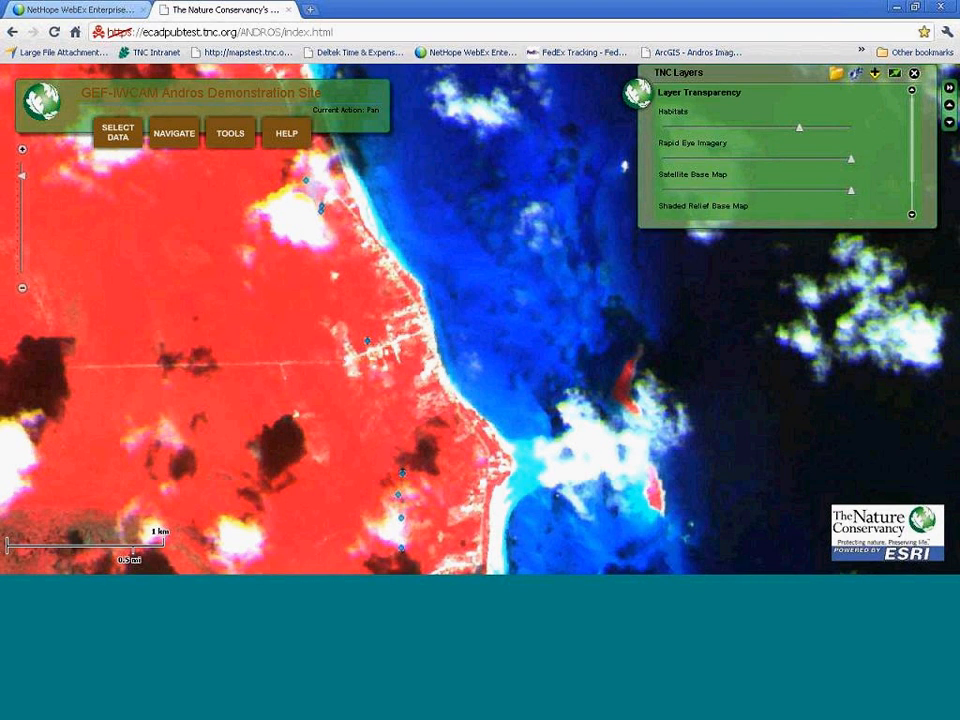
pyautogui.click(835, 78)
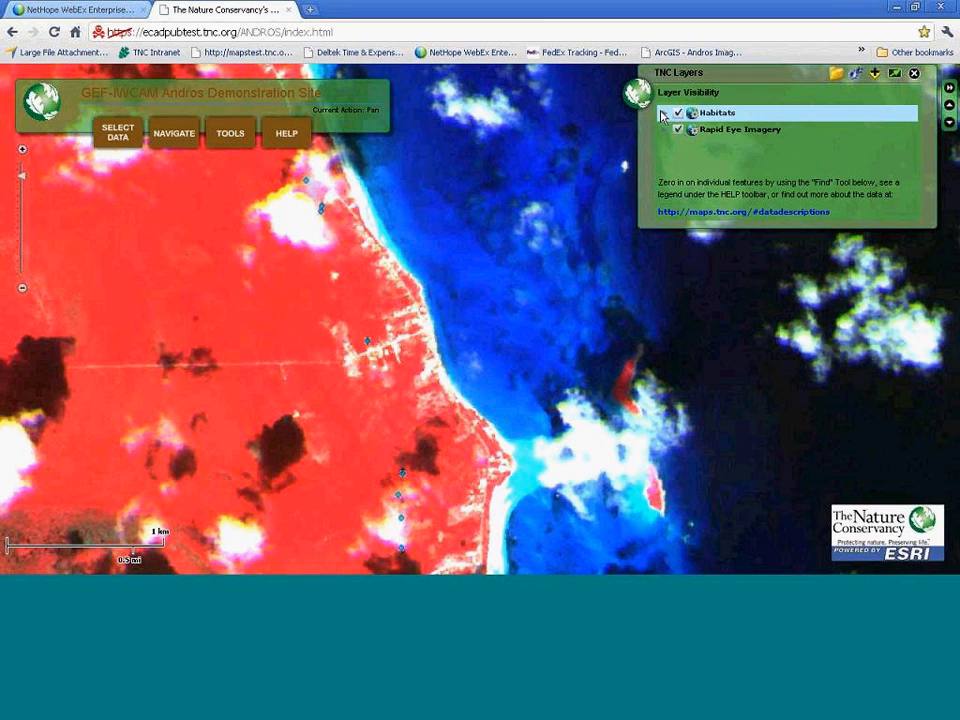
# - Expand the Habitats layer into its sublayers and look through the habitat symbols in the map legend
pyautogui.click(662, 114)
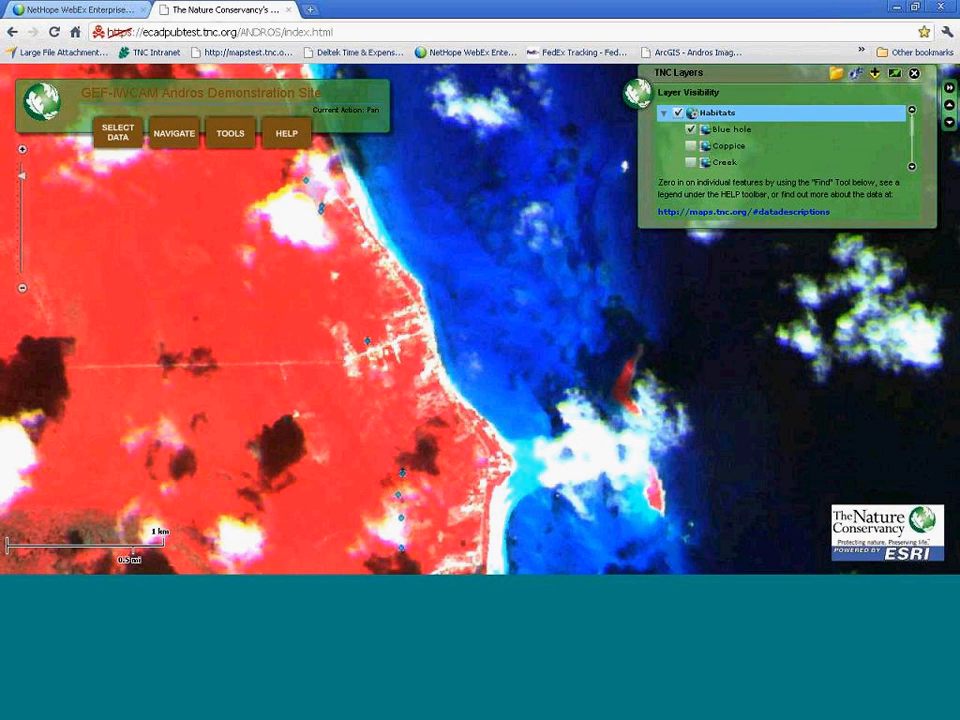
pyautogui.click(250, 257)
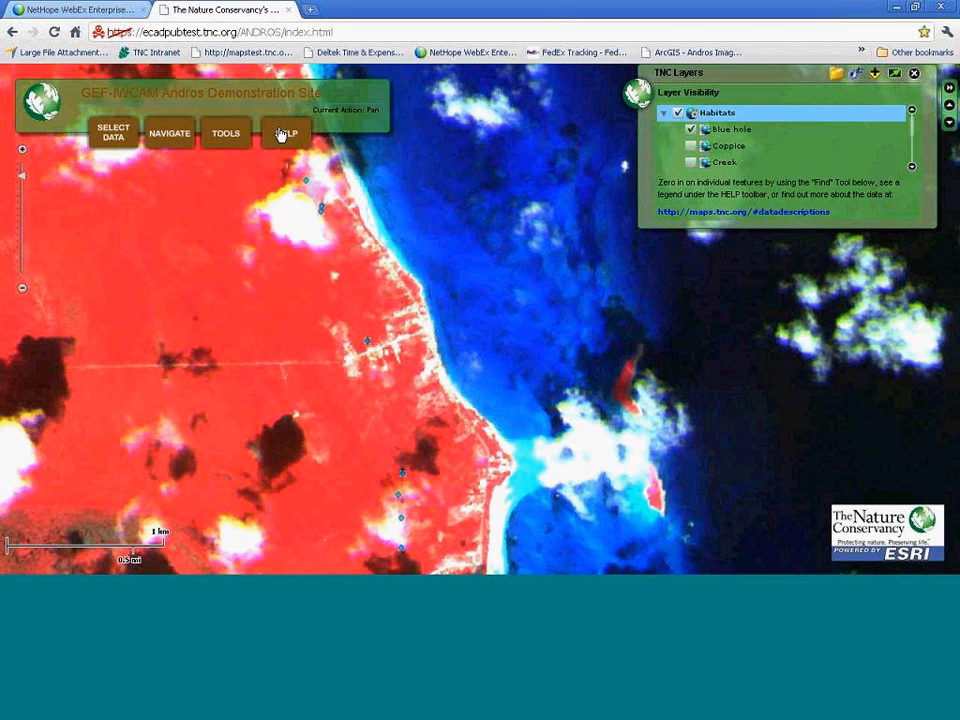
pyautogui.moveTo(913, 318); pyautogui.dragTo(918, 312)
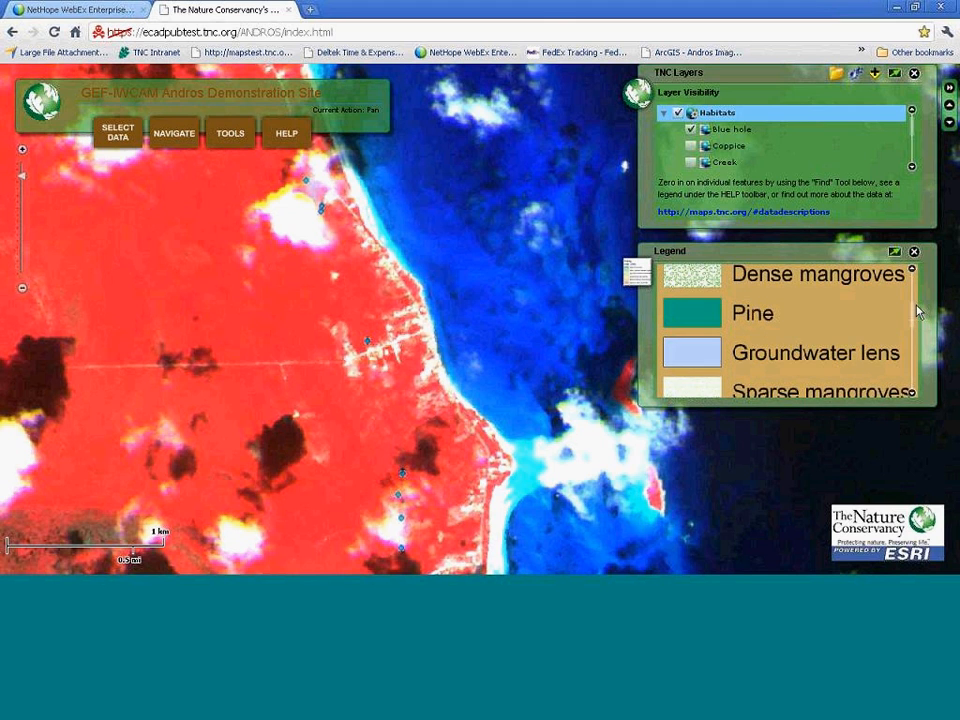
pyautogui.scroll(3, 900, 310)
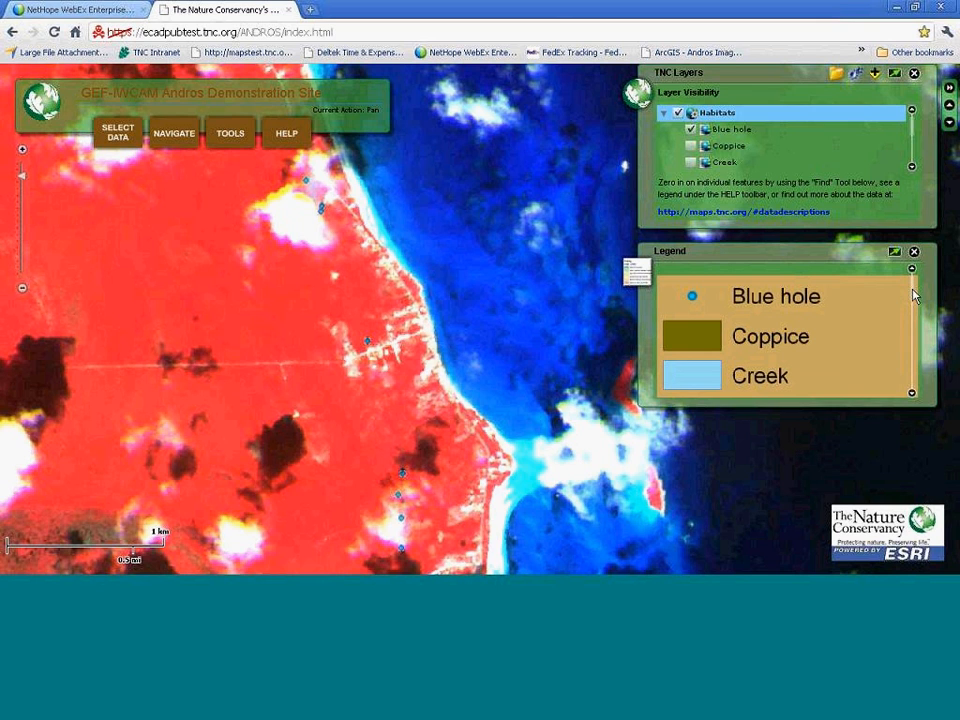
pyautogui.moveTo(913, 297); pyautogui.dragTo(913, 326)
# - Turn on the Pine and Groundwater lens habitat sublayers
pyautogui.scroll(-3, 750, 140)
pyautogui.click(691, 130)
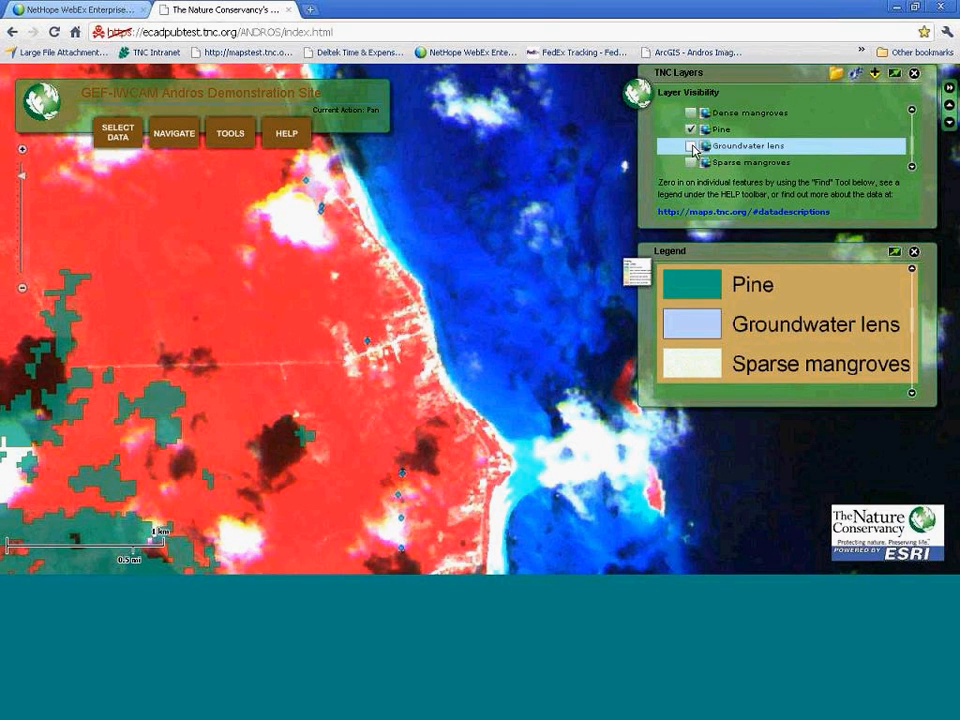
pyautogui.click(692, 146)
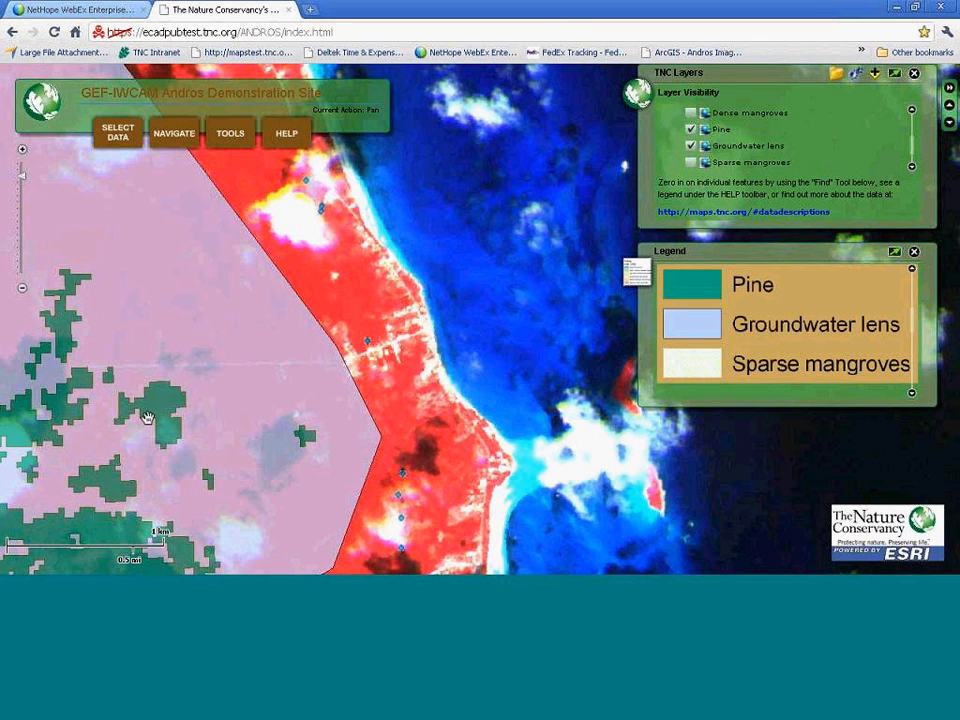
# - Set the Habitats layer's transparency slider to 69% and return to layer visibility
pyautogui.click(856, 77)
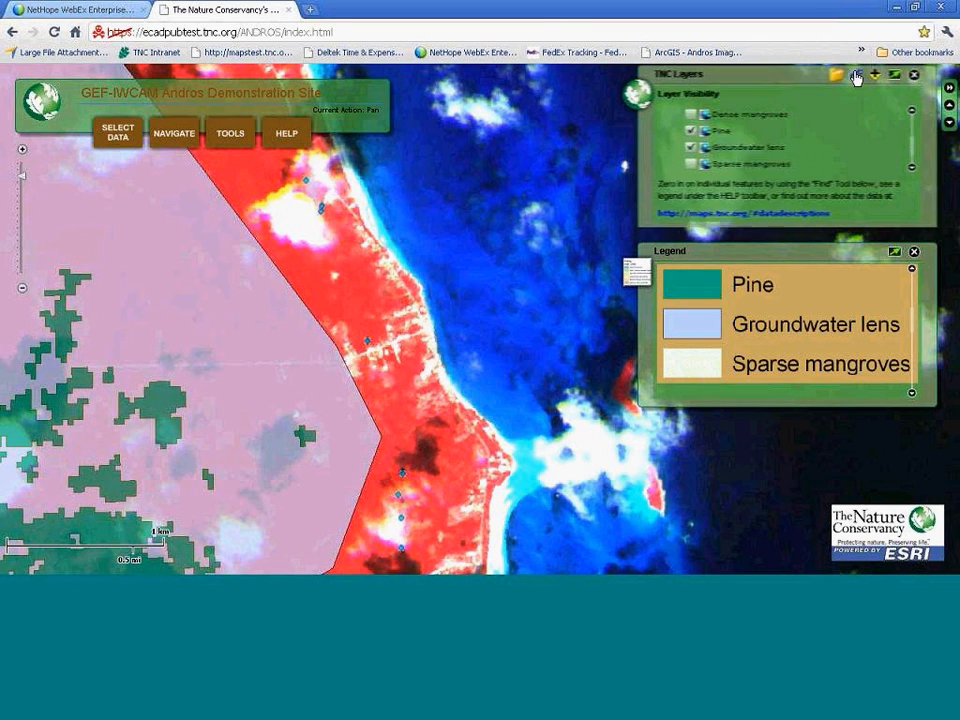
pyautogui.click(856, 77)
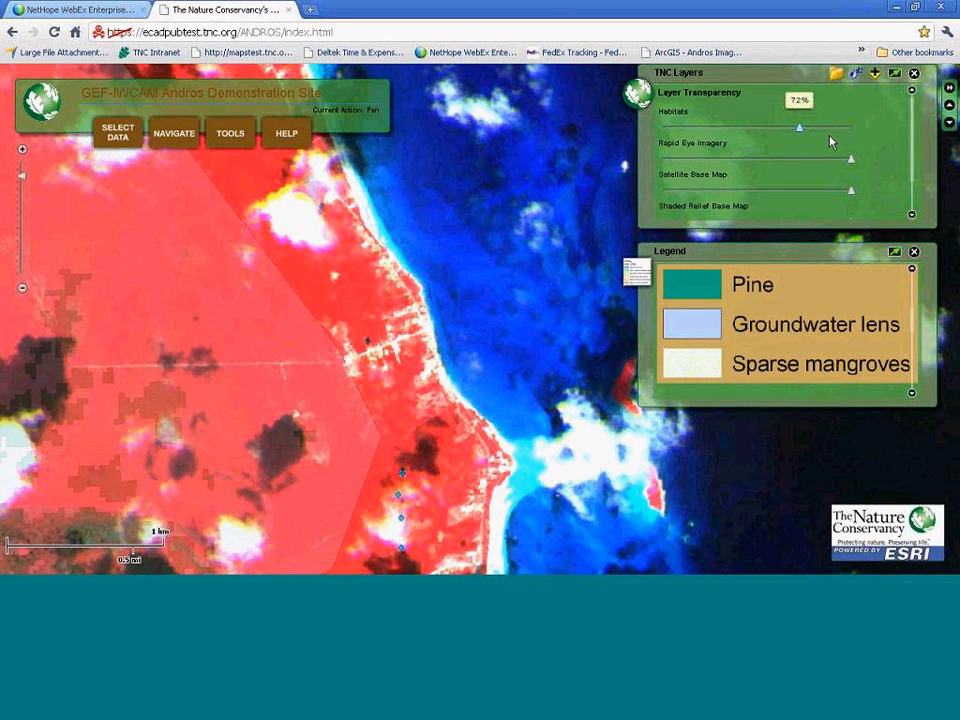
pyautogui.moveTo(799, 129); pyautogui.dragTo(794, 129)
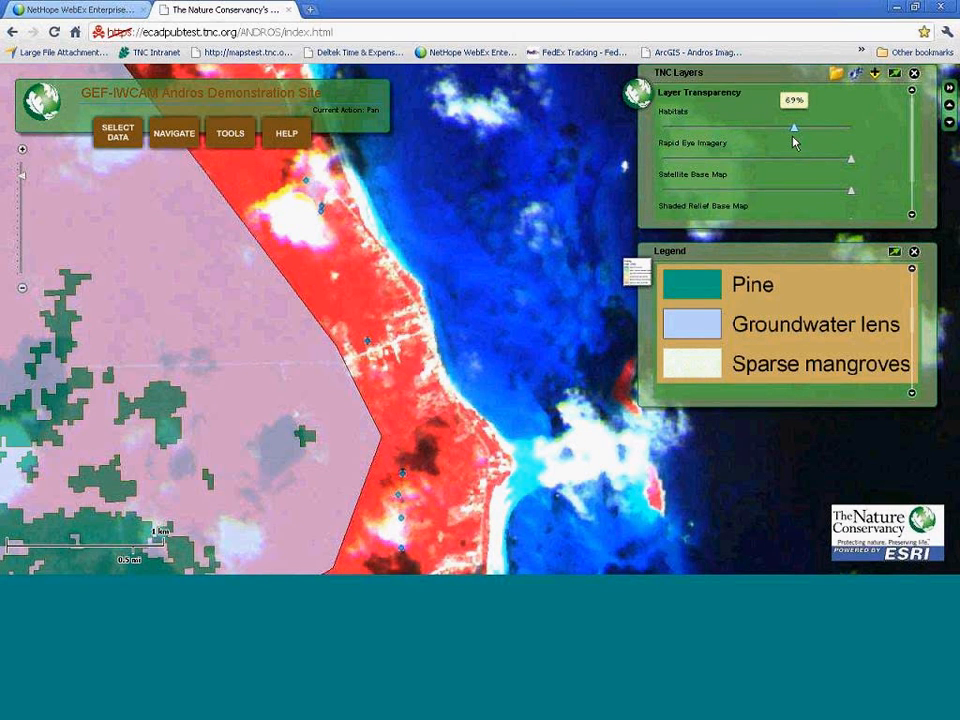
pyautogui.click(836, 73)
# - Turn off the Pine and Groundwater lens sublayers, close the legend and collapse the Habitats layer
pyautogui.click(692, 131)
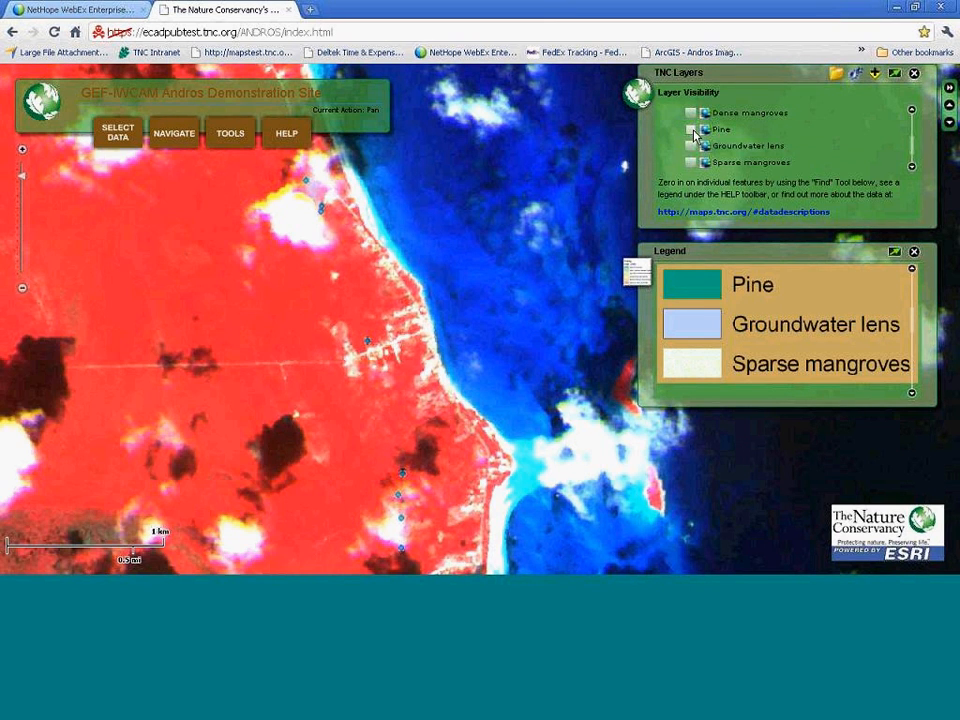
pyautogui.click(916, 256)
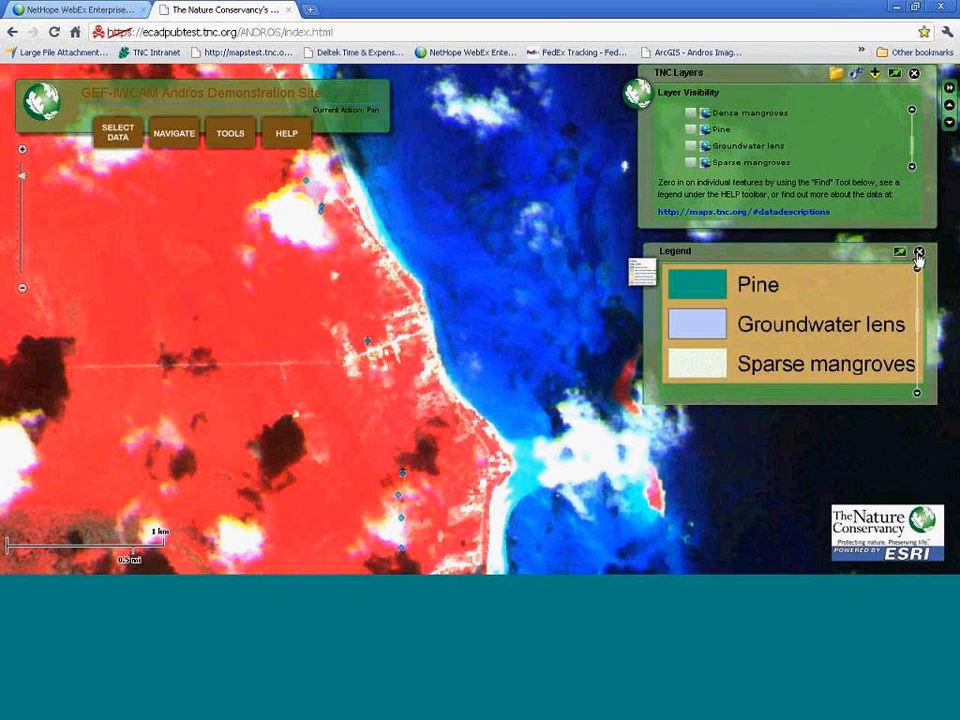
pyautogui.scroll(3, 700, 135)
pyautogui.click(664, 114)
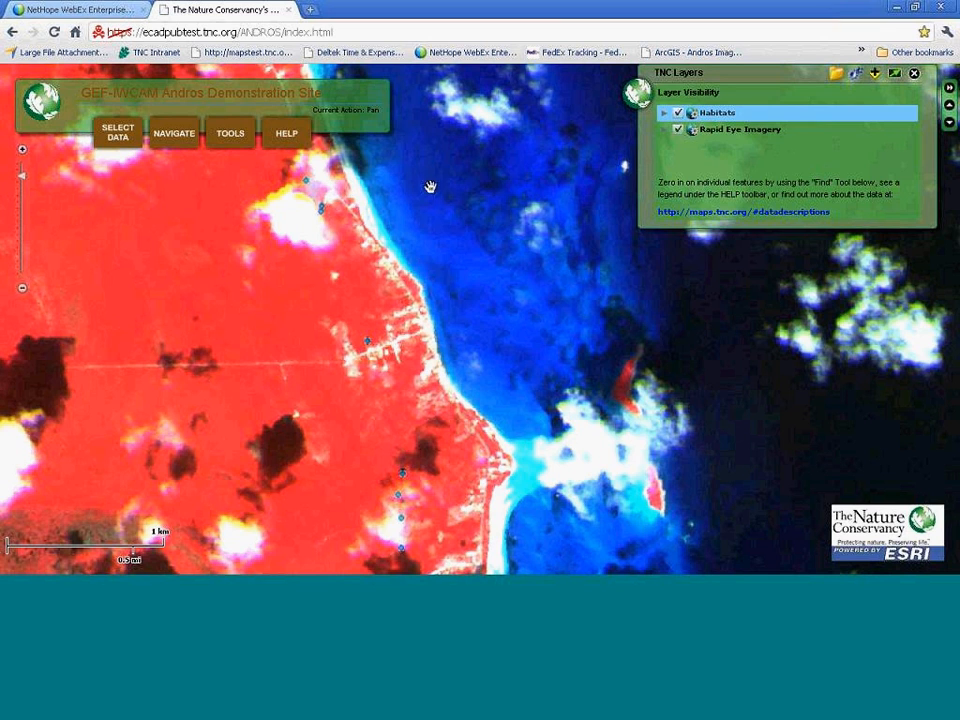
# - Use the Find tool on the Blue Hole layer to select features by rectangle near the coast
pyautogui.click(219, 131)
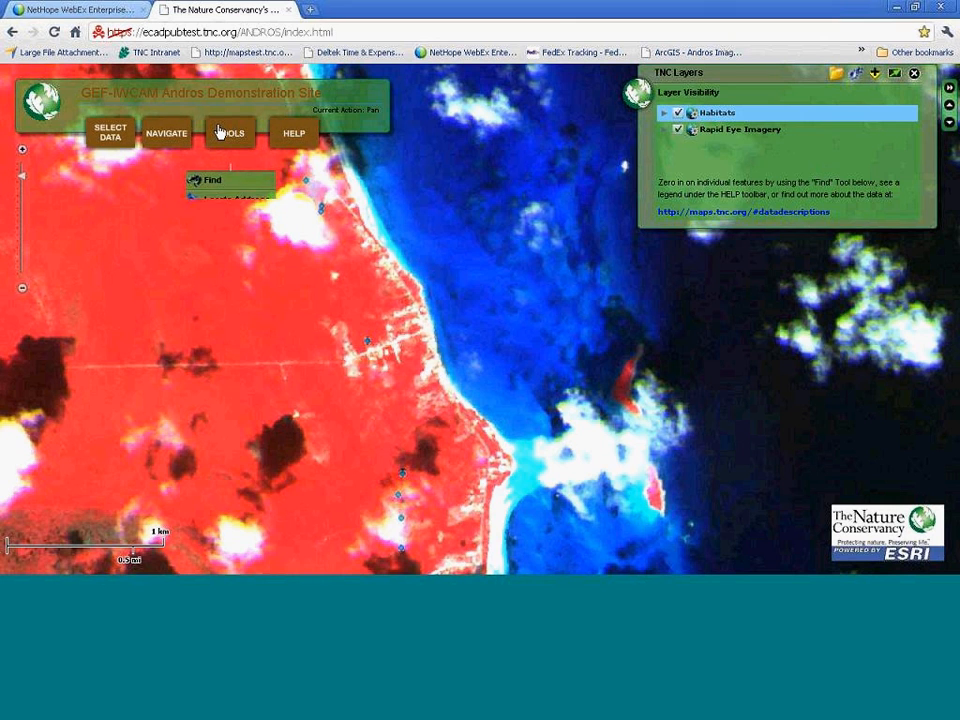
pyautogui.click(208, 180)
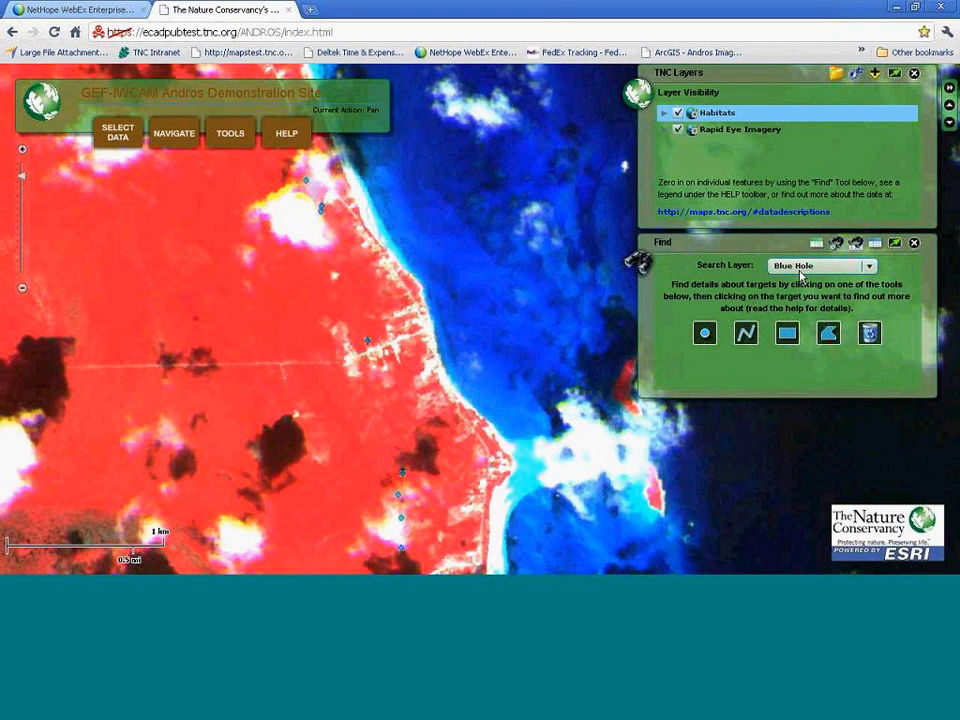
pyautogui.click(869, 267)
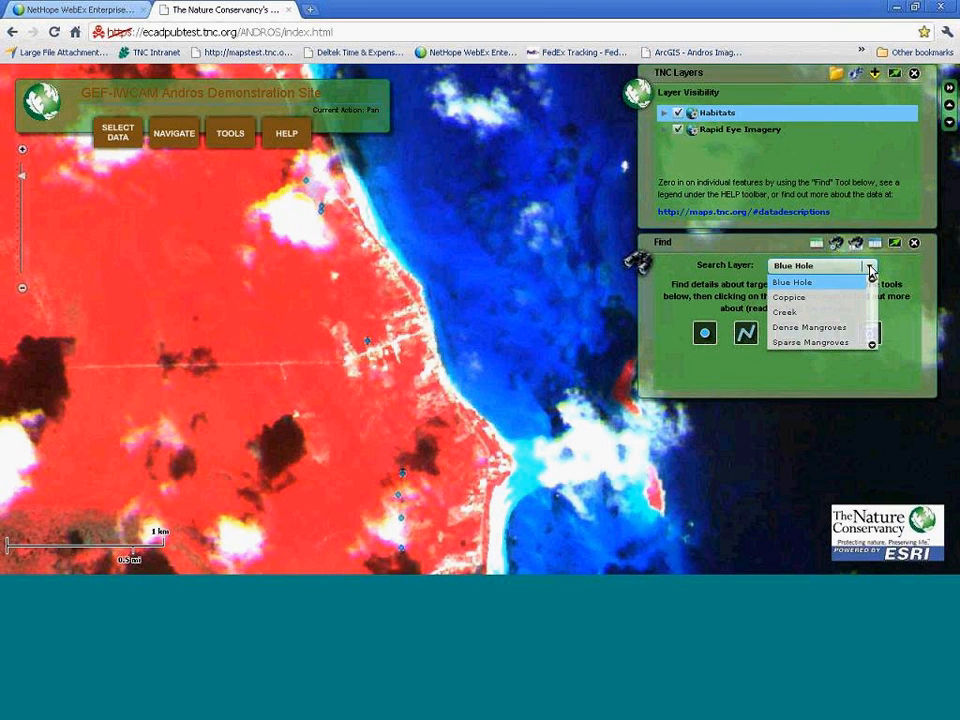
pyautogui.click(870, 268)
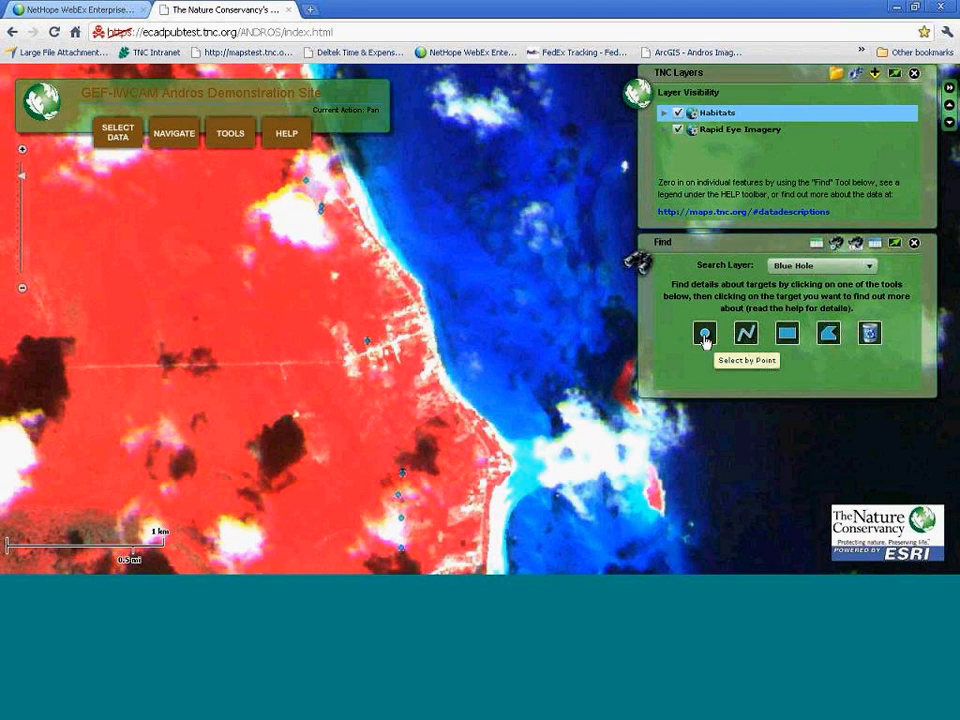
pyautogui.click(790, 337)
pyautogui.moveTo(331, 318)
pyautogui.mouseDown()
pyautogui.moveTo(368, 344)
pyautogui.moveTo(394, 407)
pyautogui.moveTo(394, 467)
pyautogui.mouseUp()
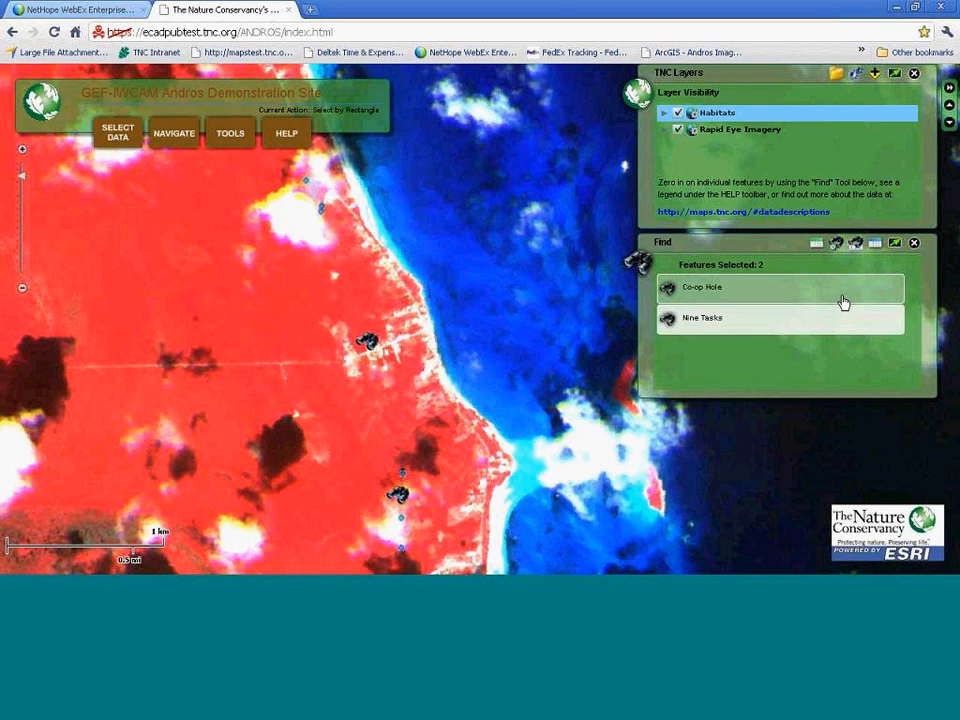
# - Examine the Co-op Hole and Nine Tasks results on the map and in the search results table, closing the table when done
pyautogui.click(840, 292)
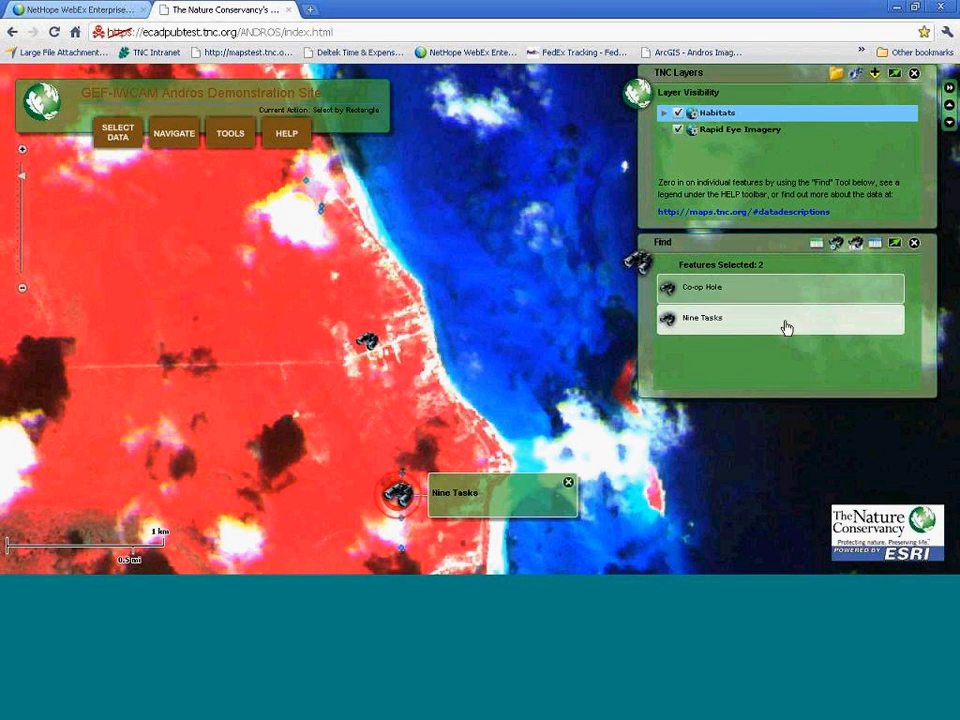
pyautogui.click(817, 248)
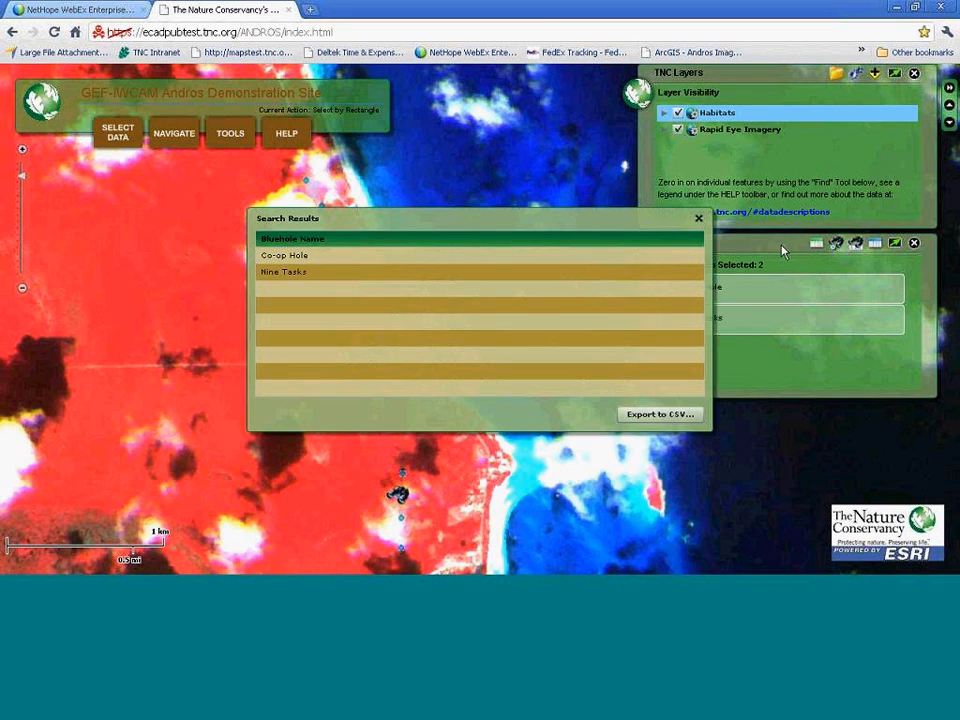
pyautogui.click(693, 267)
pyautogui.click(698, 218)
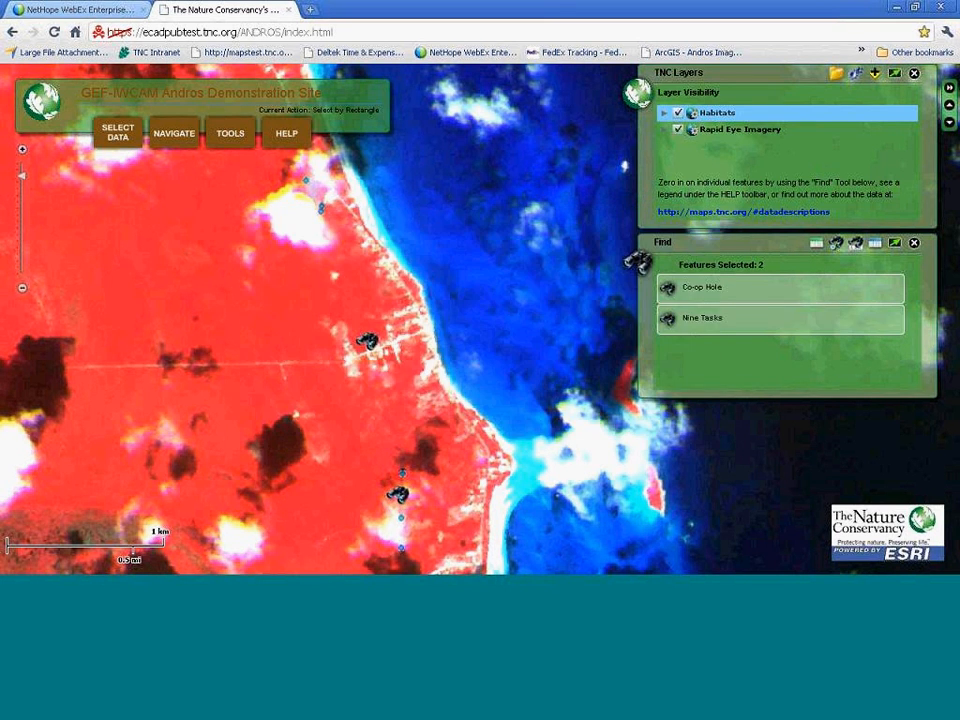
# - Search the Blue Hole layer by name for "High Creek" and locate the matching feature on the map
pyautogui.click(836, 244)
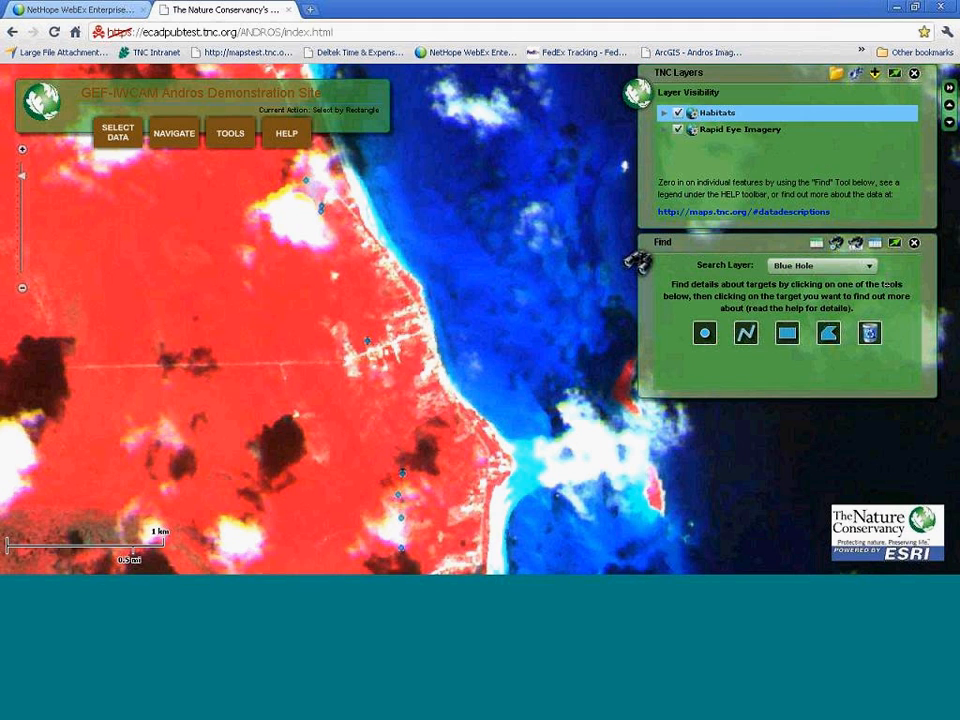
pyautogui.click(857, 249)
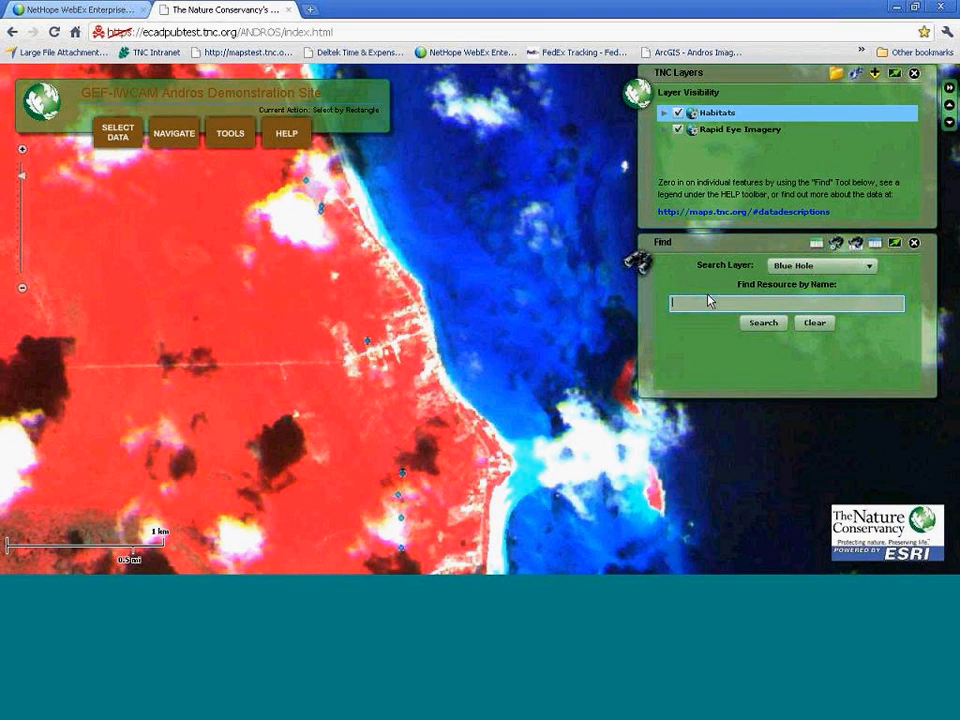
pyautogui.write('High Creek')
pyautogui.click(765, 324)
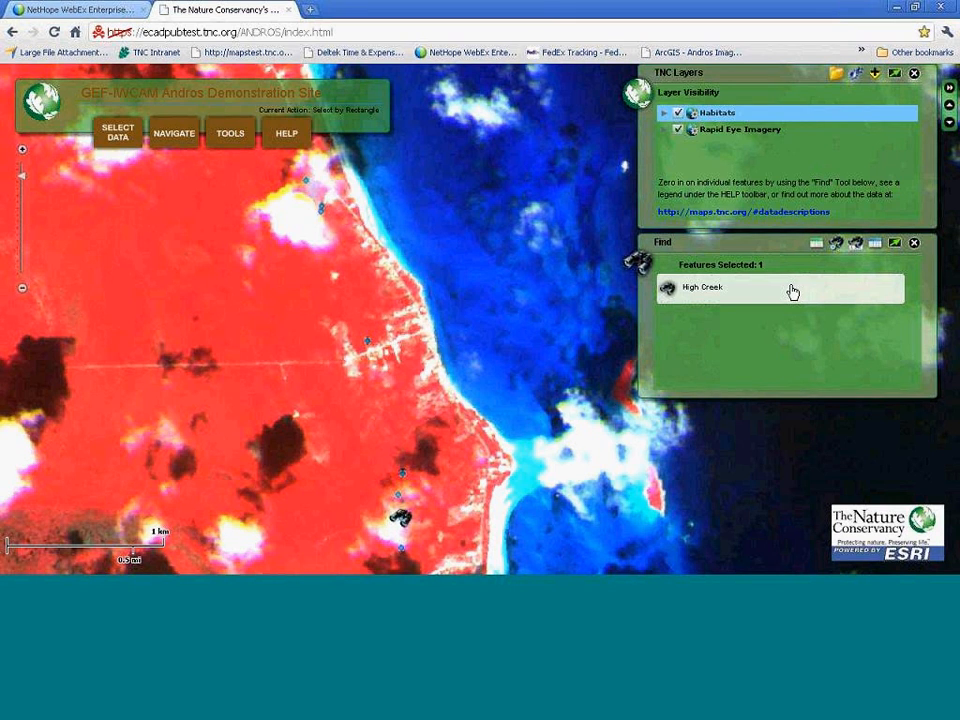
pyautogui.moveTo(792, 291)
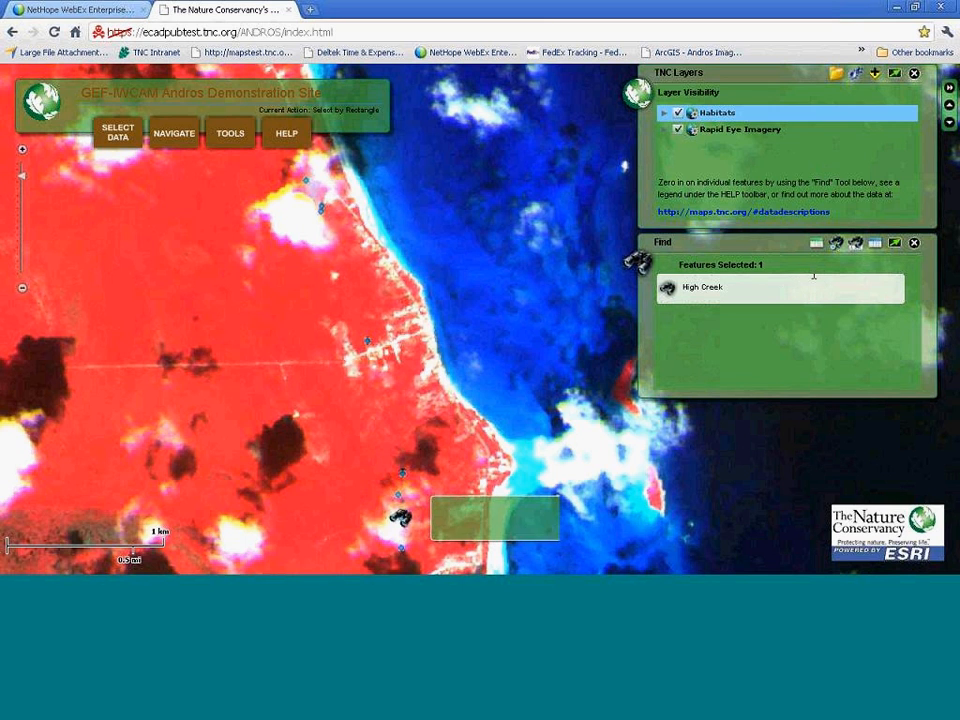
# - Return the Find tool to graphical search, minimize and restore it, and close it
pyautogui.click(836, 245)
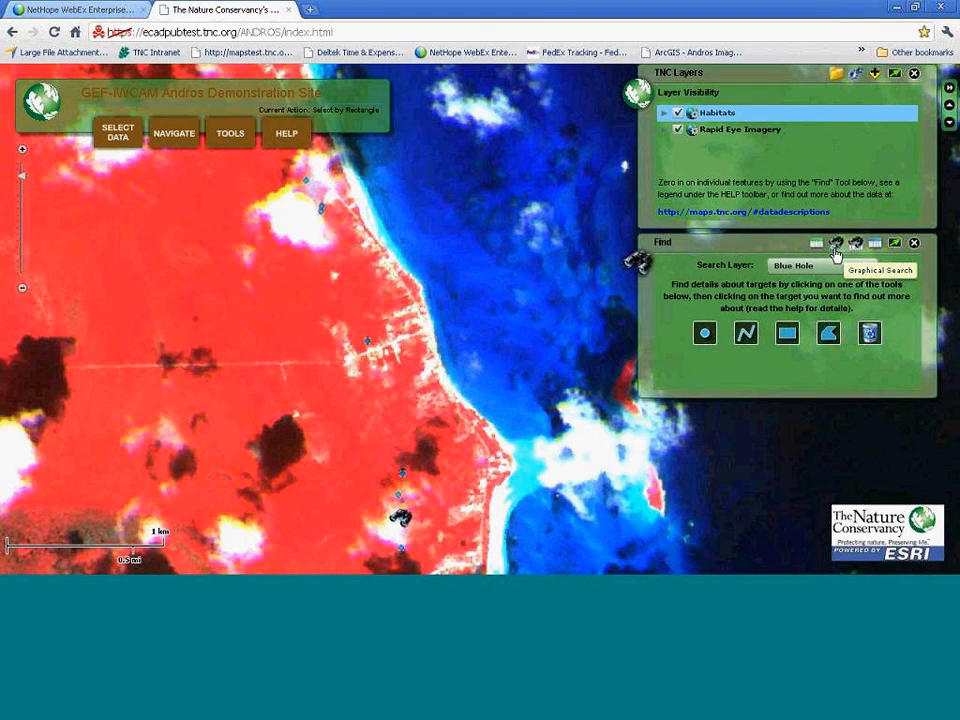
pyautogui.click(895, 245)
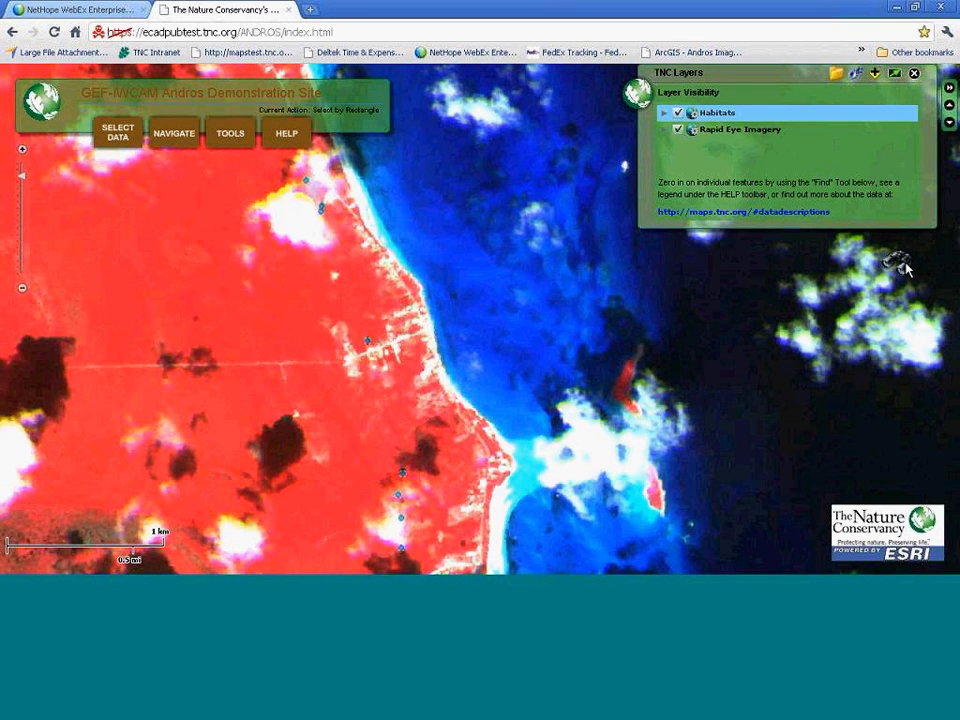
pyautogui.click(900, 263)
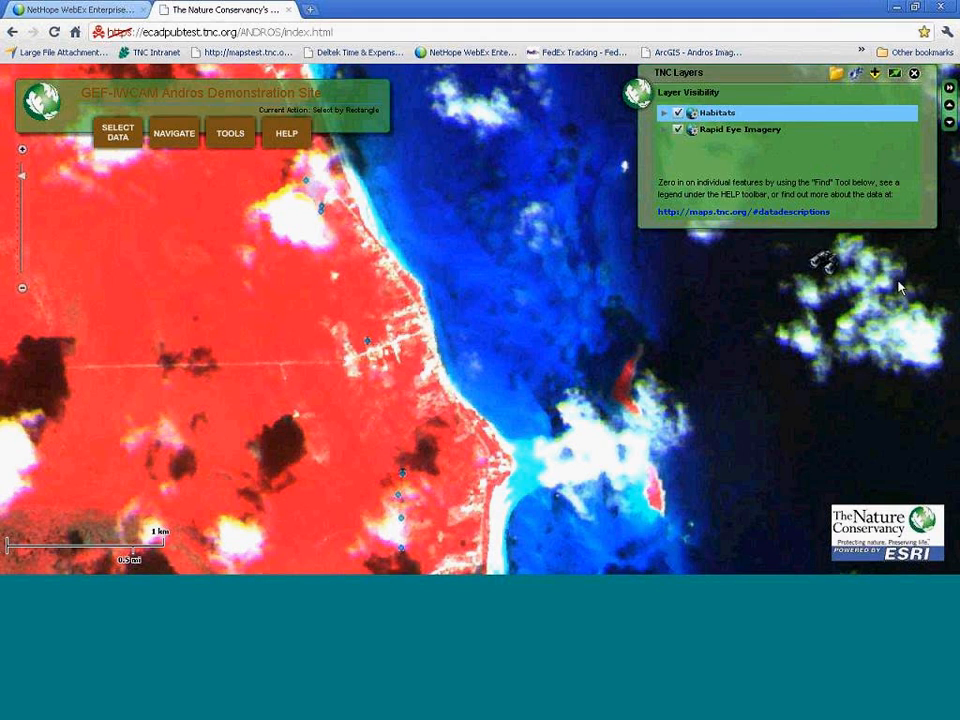
pyautogui.click(914, 245)
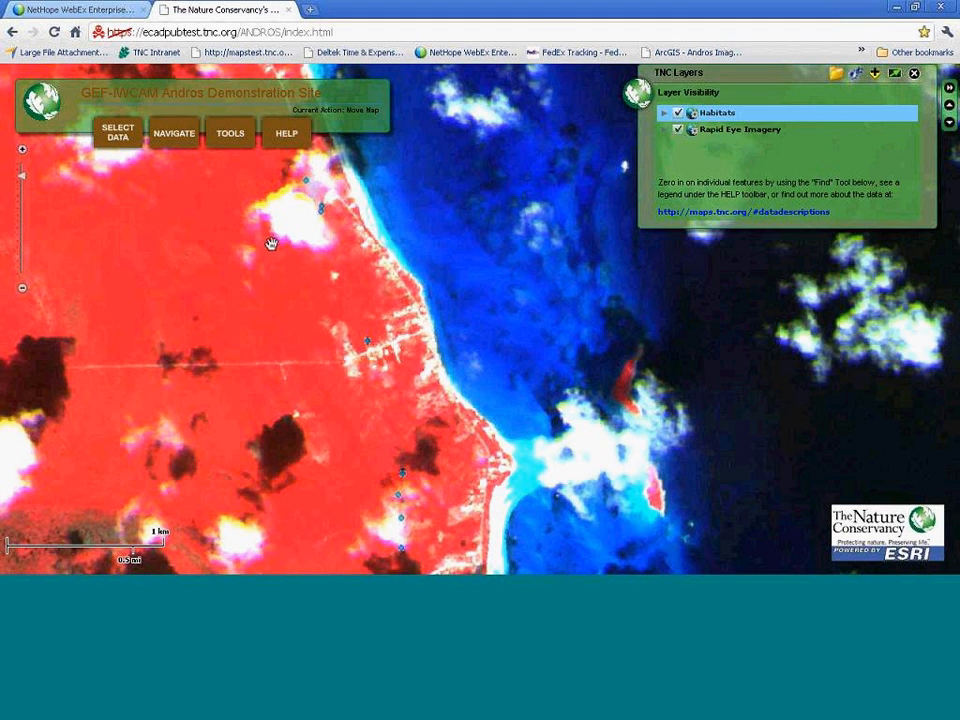
# - Open the Draw tool and place the text "Co-op Hole" at size 2 on the blue hole beside the coastal road
pyautogui.moveTo(235, 139)
pyautogui.click(212, 218)
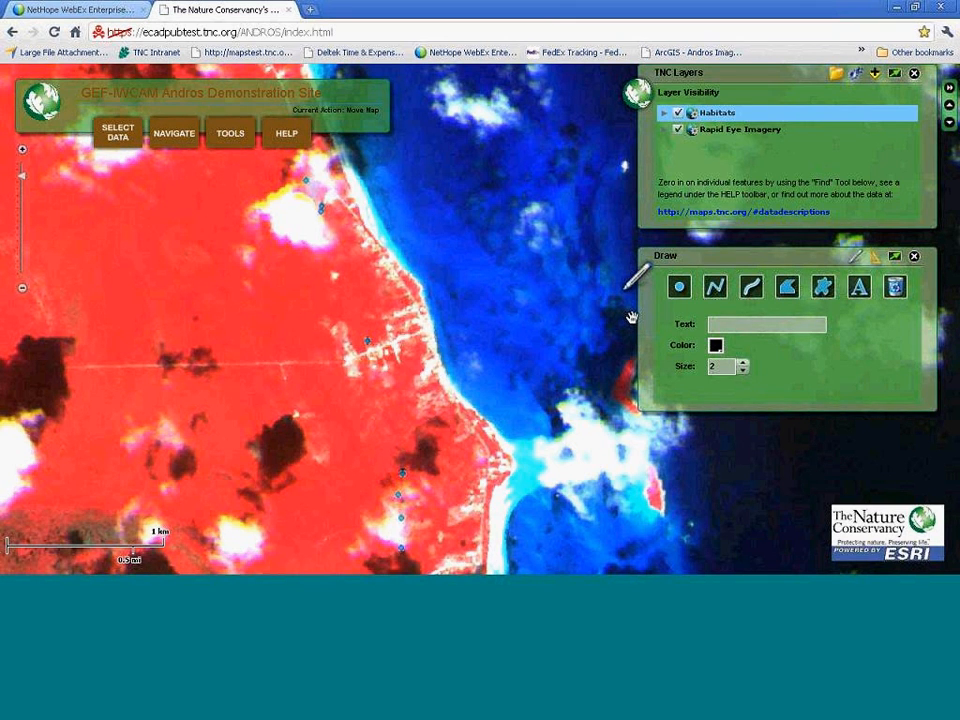
pyautogui.click(864, 292)
pyautogui.click(778, 325)
pyautogui.write('Co-op Hole')
pyautogui.click(372, 345)
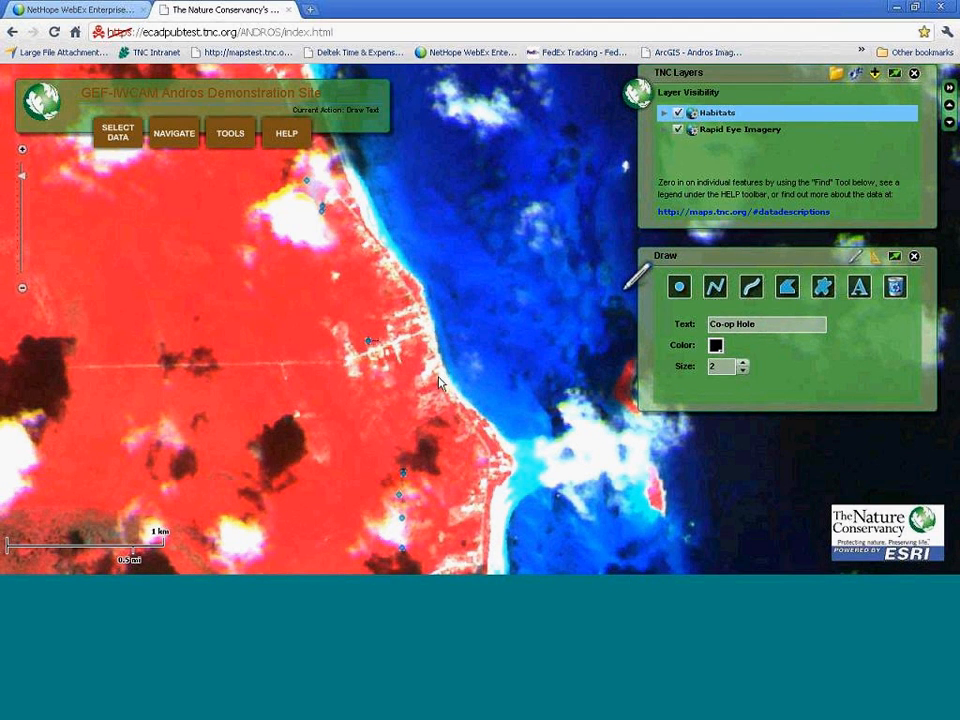
# - Set the text size to 10 and place the labels "Co-op Hole" and "Nine Tasks" at their blue holes
pyautogui.doubleClick(735, 367)
pyautogui.write('10')
pyautogui.click(370, 341)
pyautogui.moveTo(788, 322); pyautogui.dragTo(709, 323)
pyautogui.write('Kine Tasks')
pyautogui.click(406, 494)
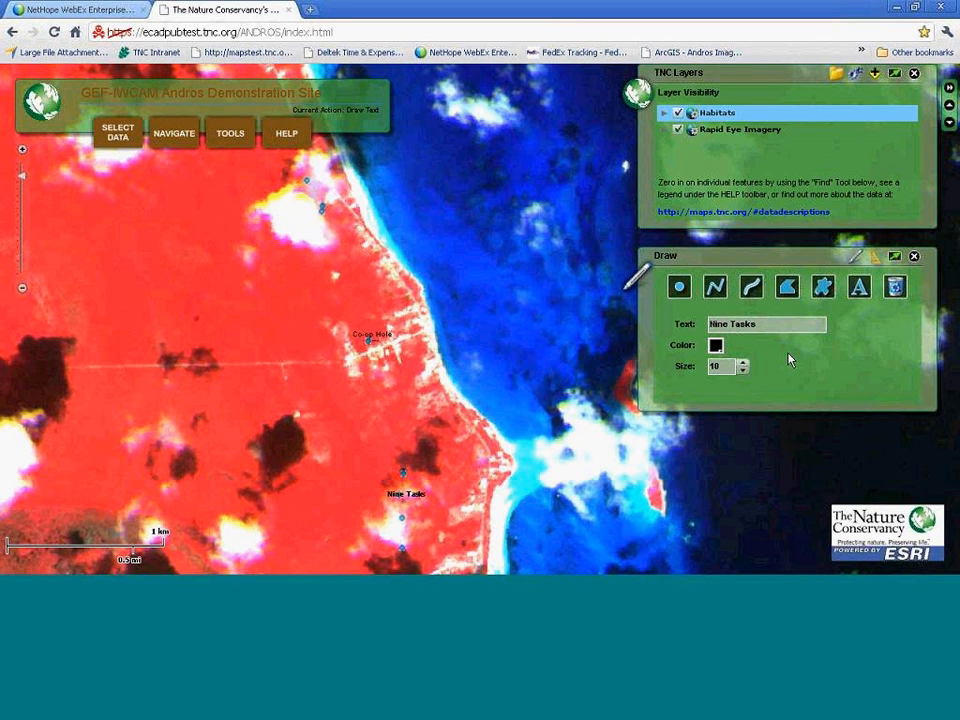
# - Draw black size 10 point markers on the Co-op Hole and Nine Tasks blue holes
pyautogui.click(679, 290)
pyautogui.moveTo(310, 124)
pyautogui.click(368, 342)
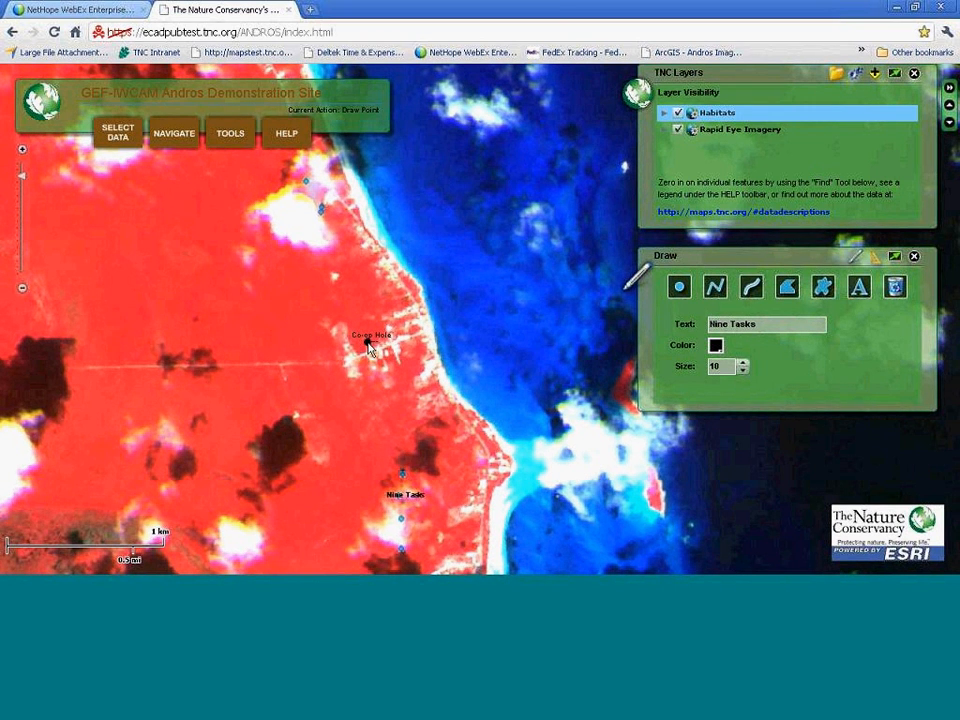
pyautogui.click(399, 497)
# - Measure the distance from Nine Tasks to Co-op Hole with a size 2 line showing measurements, and clear all drawings
pyautogui.click(875, 262)
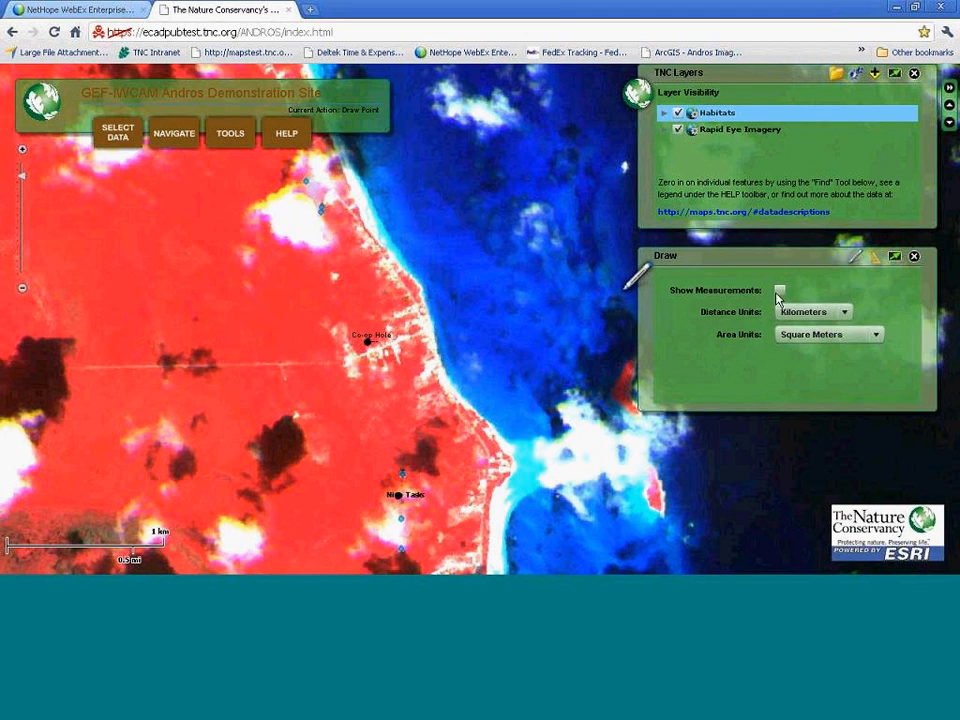
pyautogui.click(855, 263)
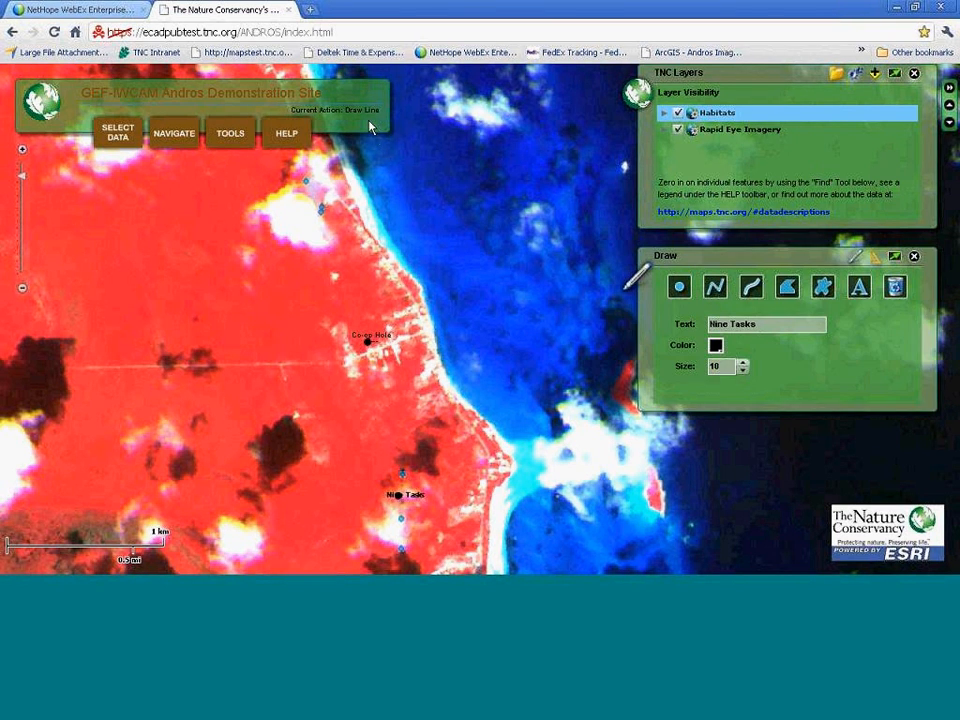
pyautogui.press('BackSpace')
pyautogui.press('BackSpace')
pyautogui.write('2')
pyautogui.click(399, 495)
pyautogui.doubleClick(368, 342)
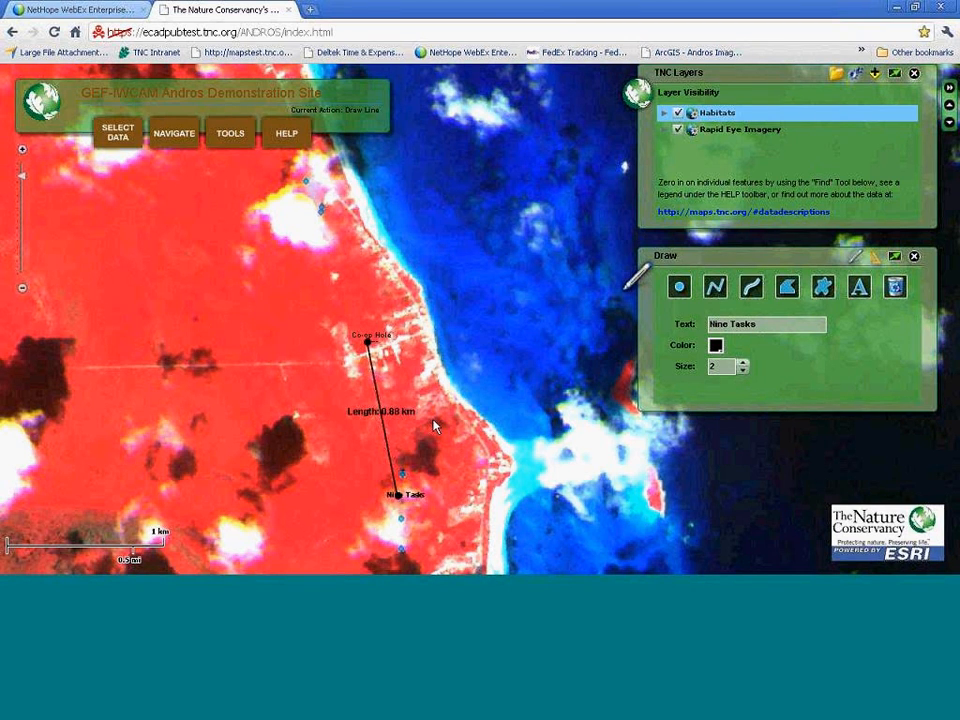
pyautogui.click(895, 290)
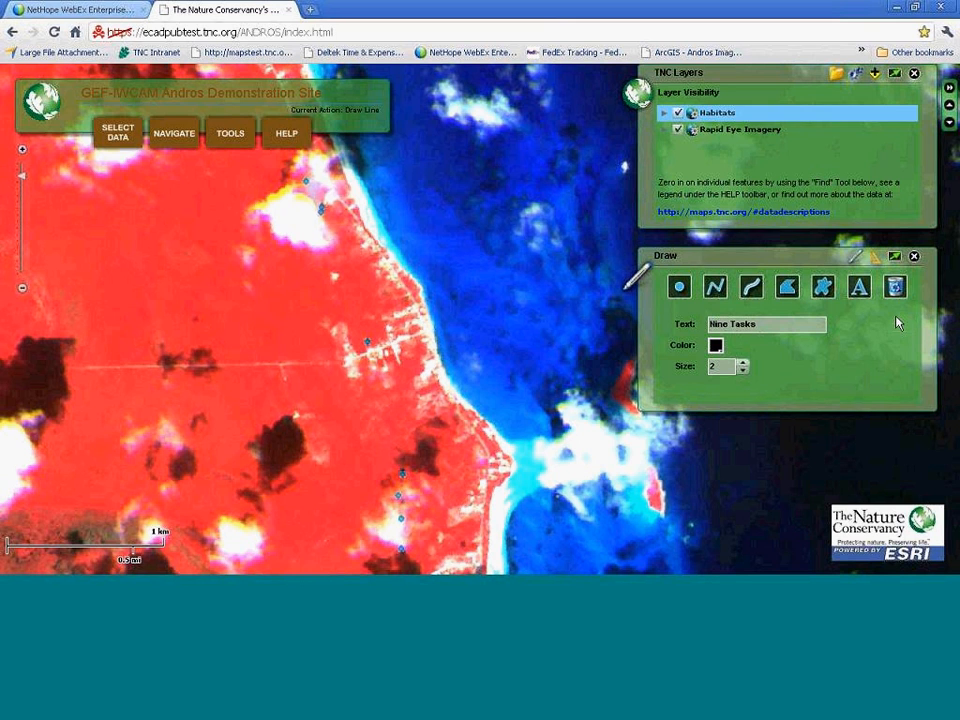